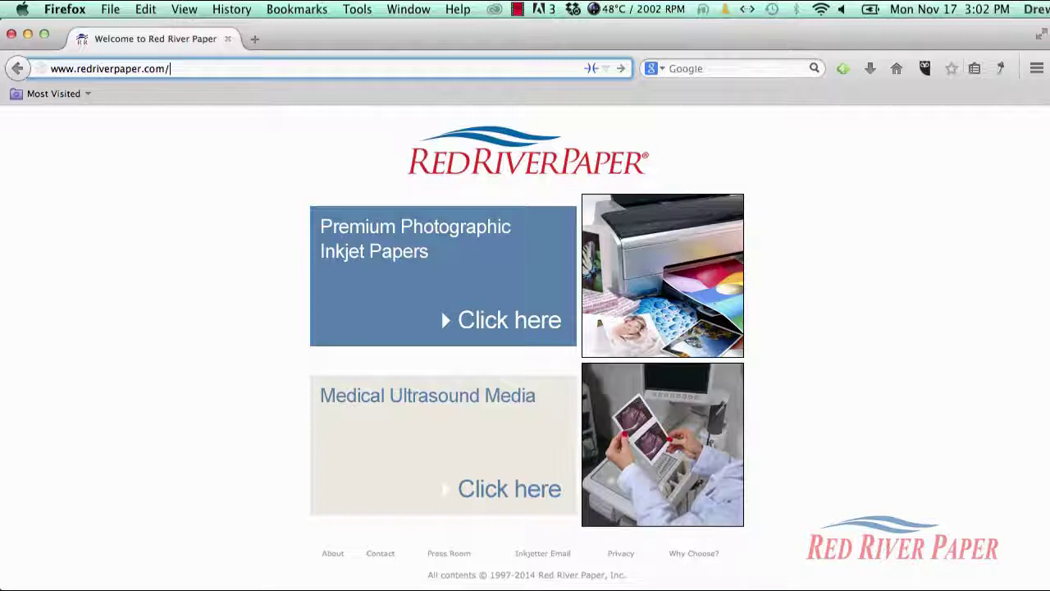
Download RRP-Card-Templates-All.zip from the redriverpaper.com templates page in Firefox
text(template)
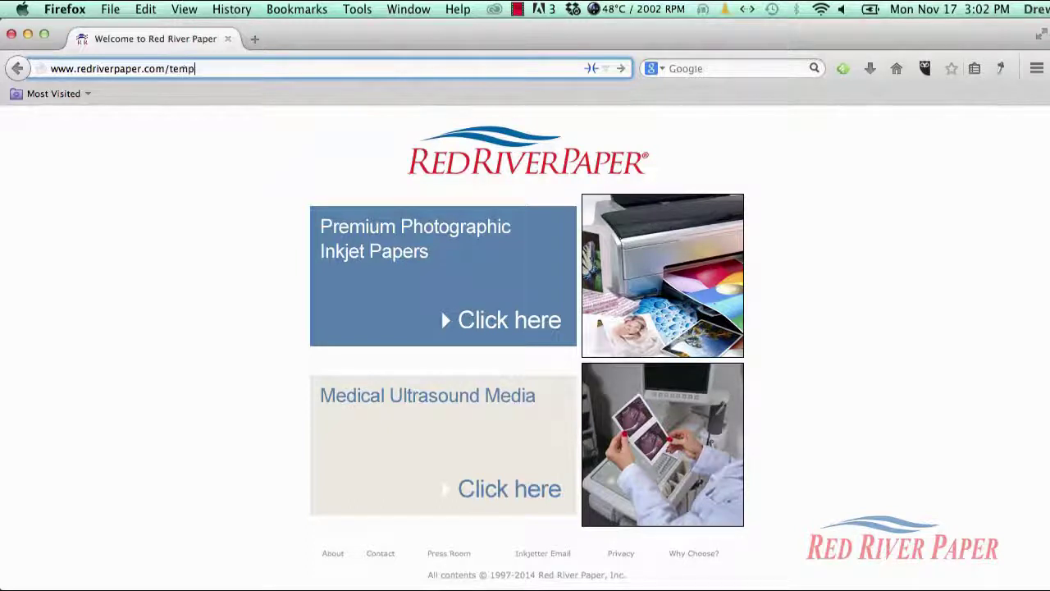
text(s)
key(Return)
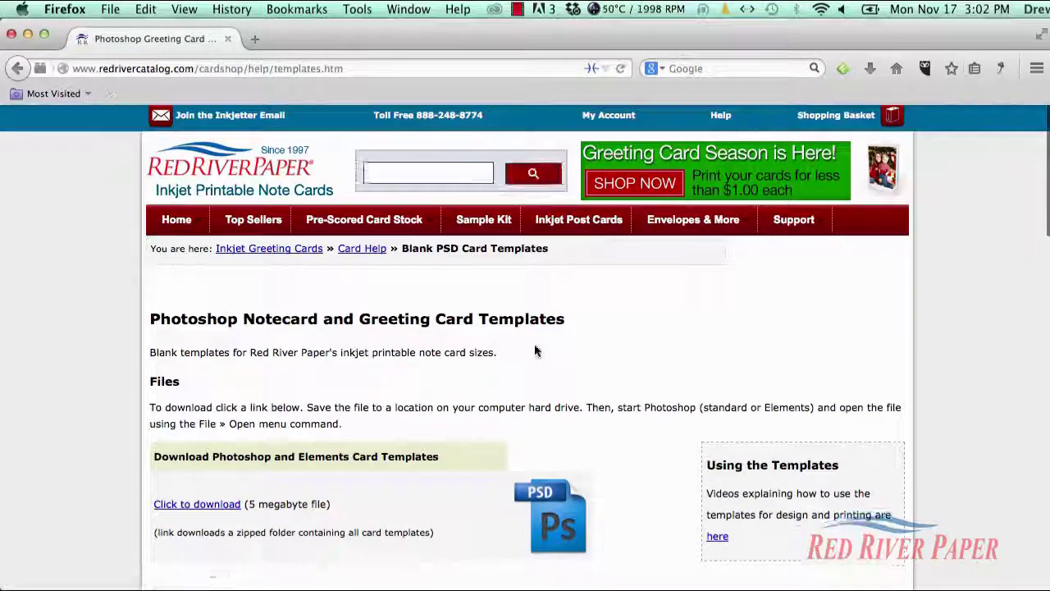
scroll(534, 344, down, 5)
click(227, 259)
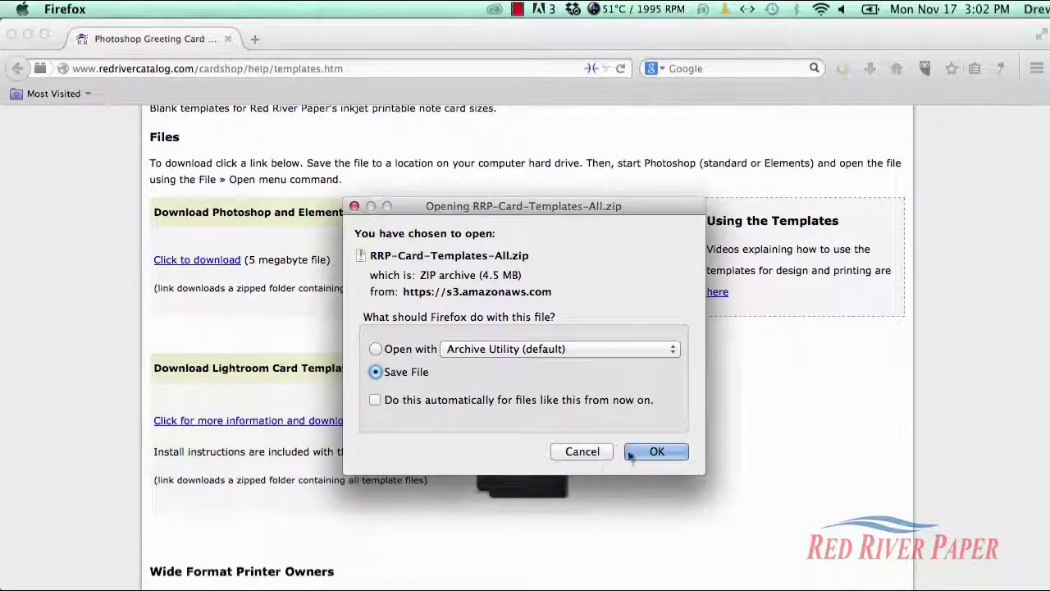
click(650, 450)
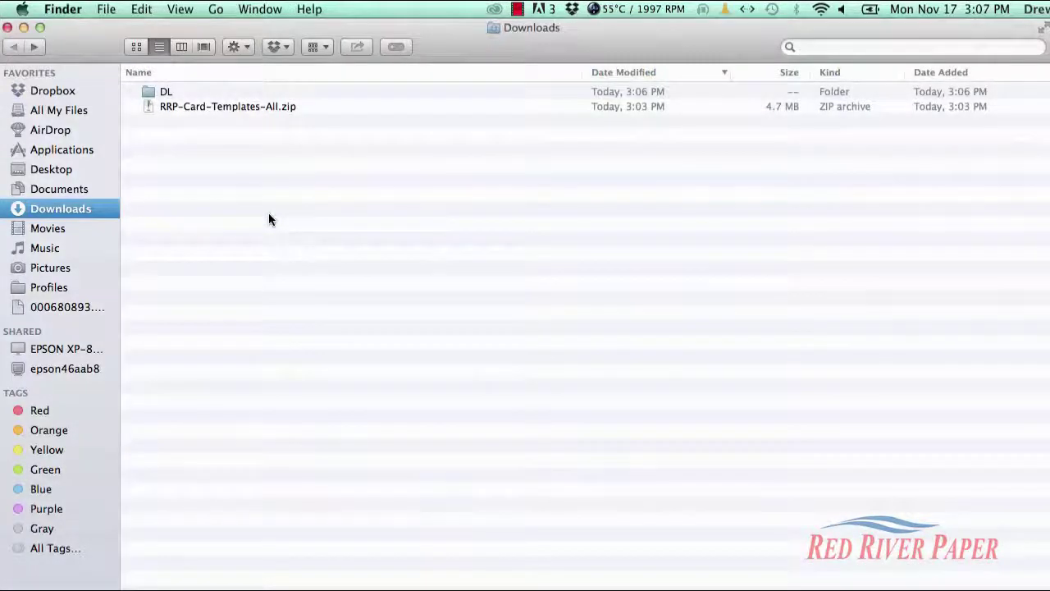
Unzip the templates archive and open the RRP Card Templates All folder
double_click(221, 106)
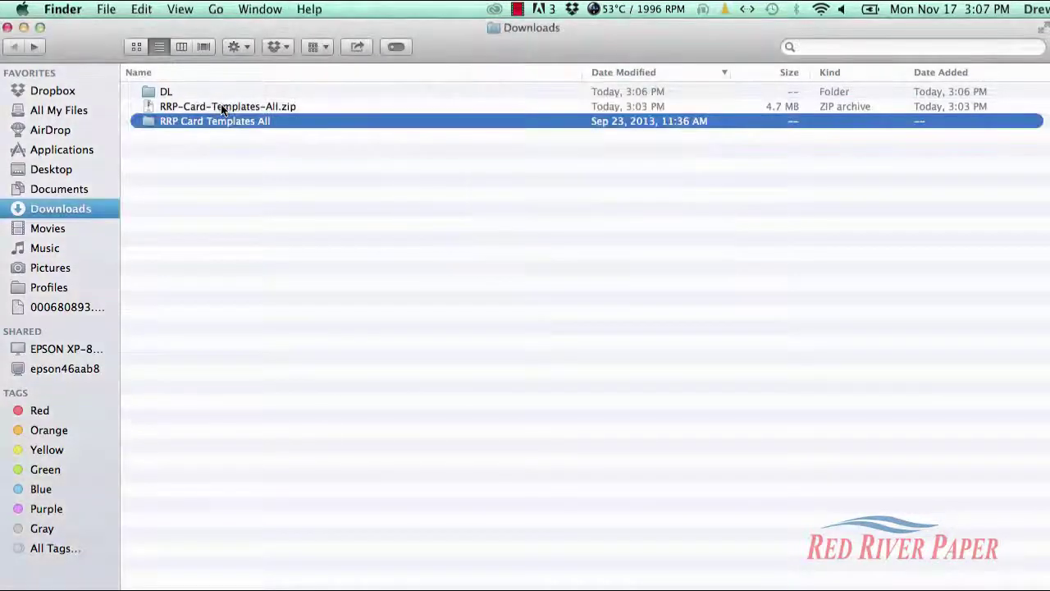
click(151, 141)
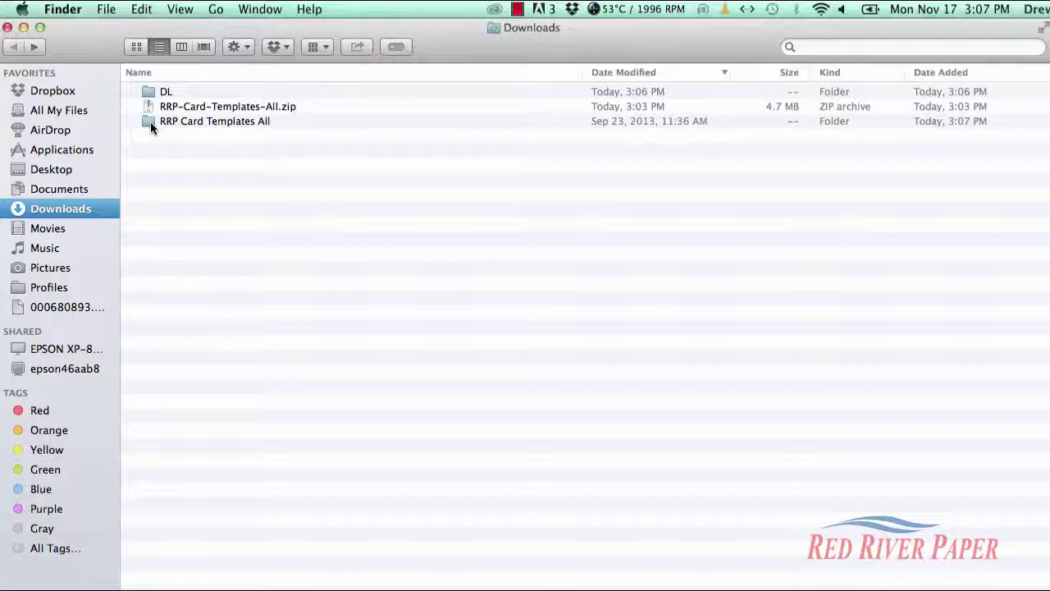
double_click(151, 121)
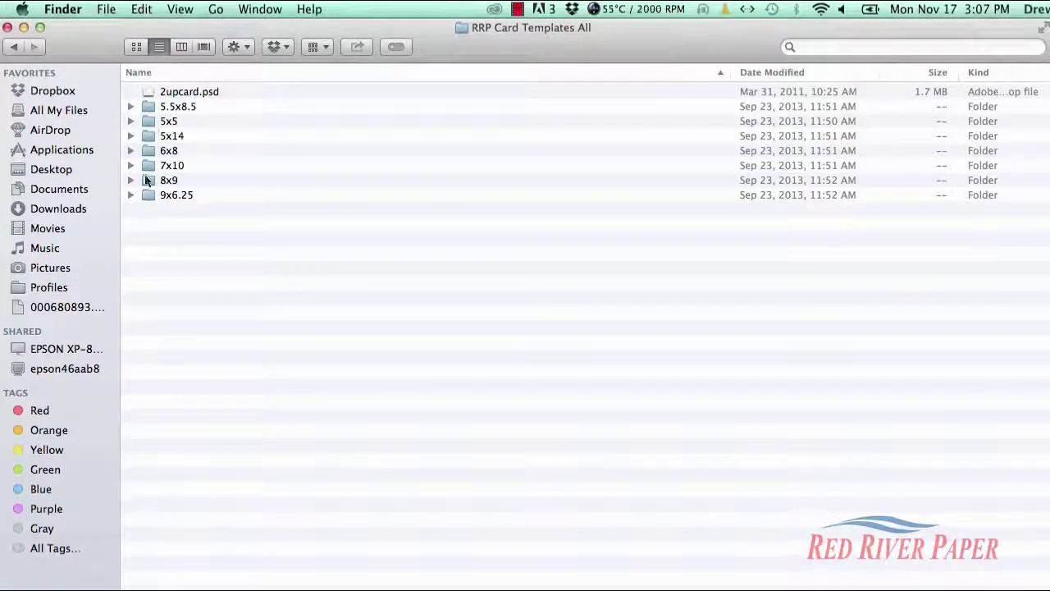
Expand the 7x10 folder and Quick Look the horizontal and vertical 7x10 templates
click(130, 166)
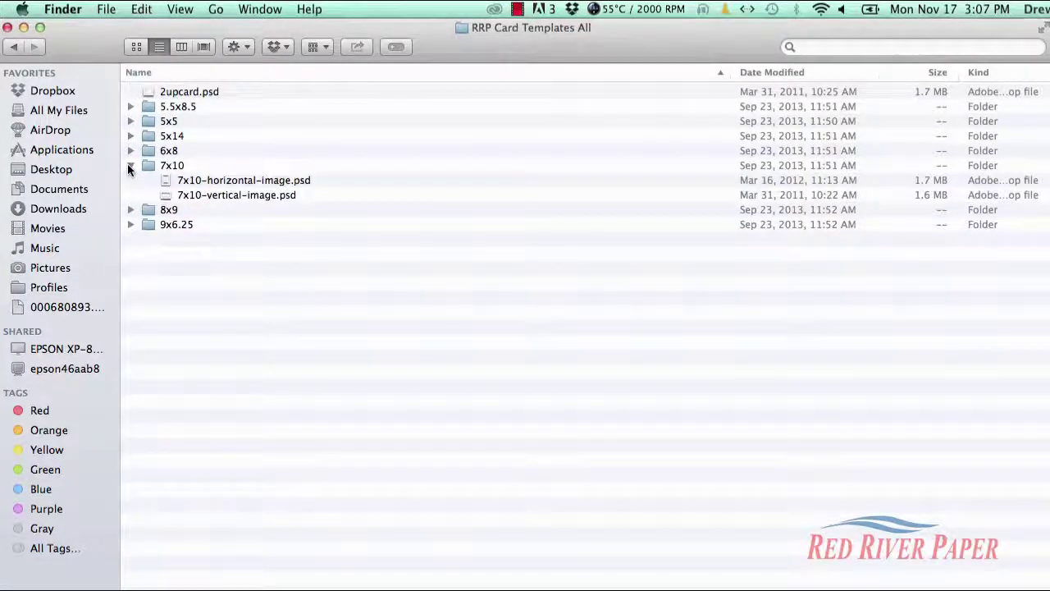
click(350, 182)
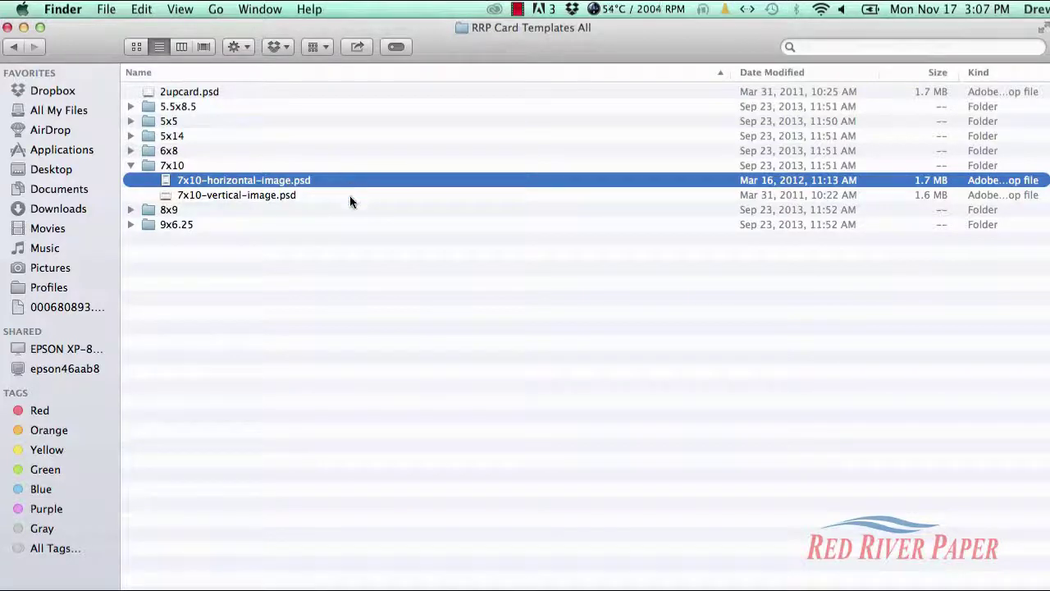
key(space)
key(Down)
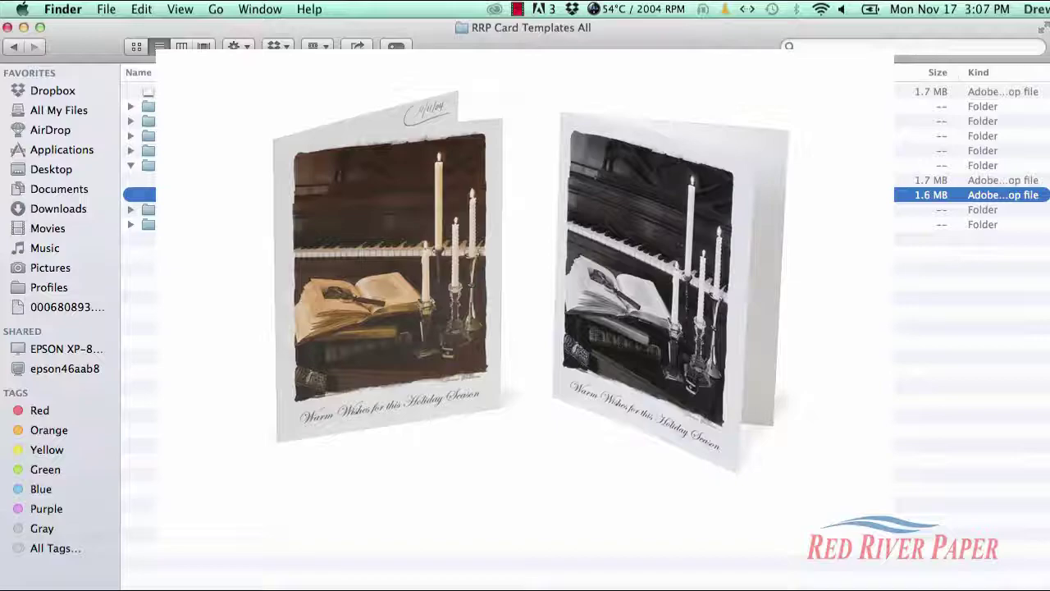
key(space)
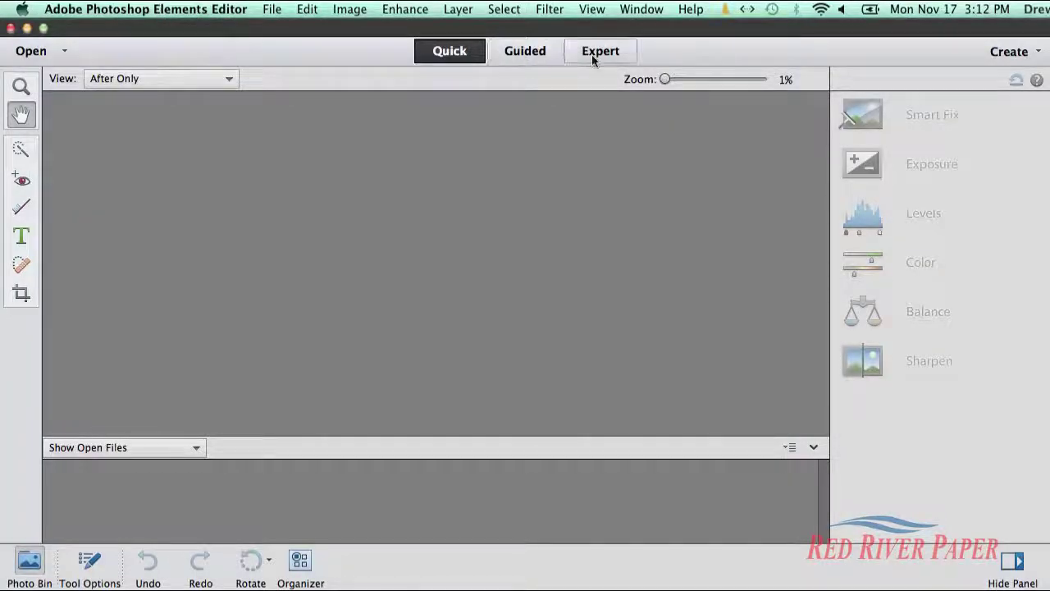
In Expert mode, select the Move tool, keep Layers and guides showing, and hide the Instructions layer
click(600, 51)
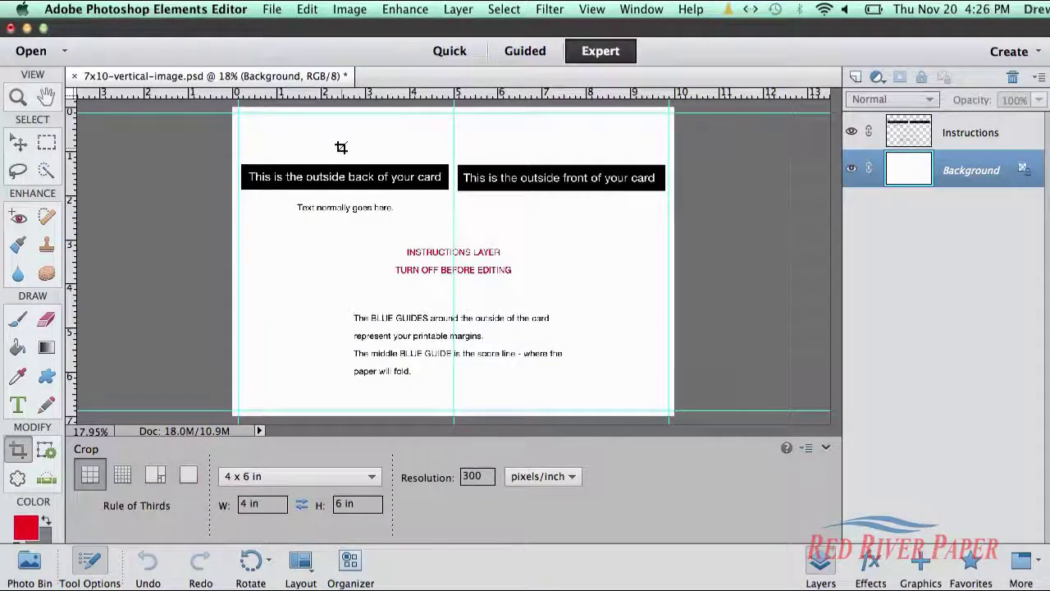
key(v)
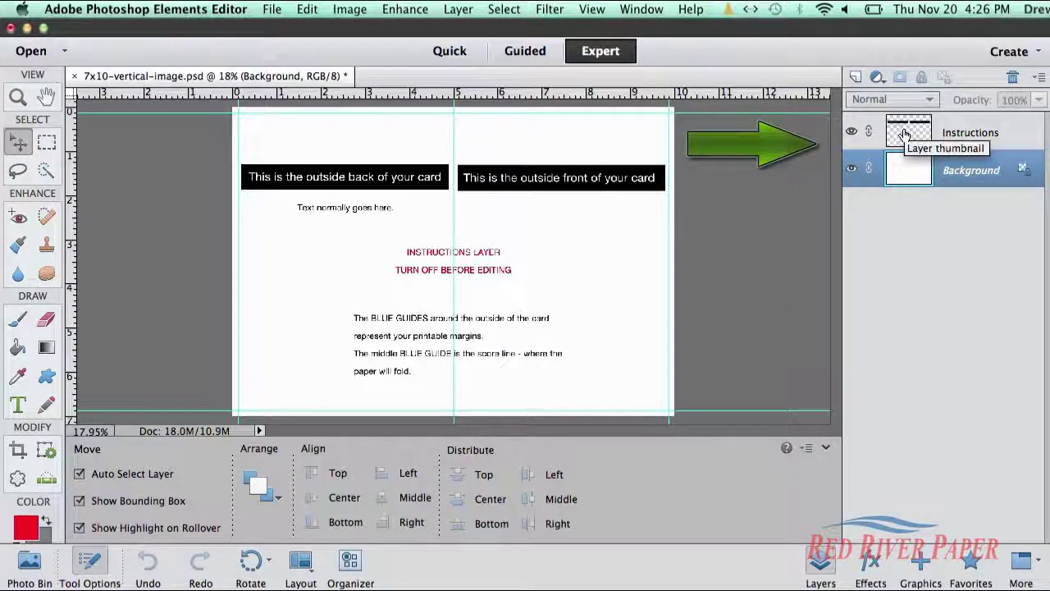
click(657, 14)
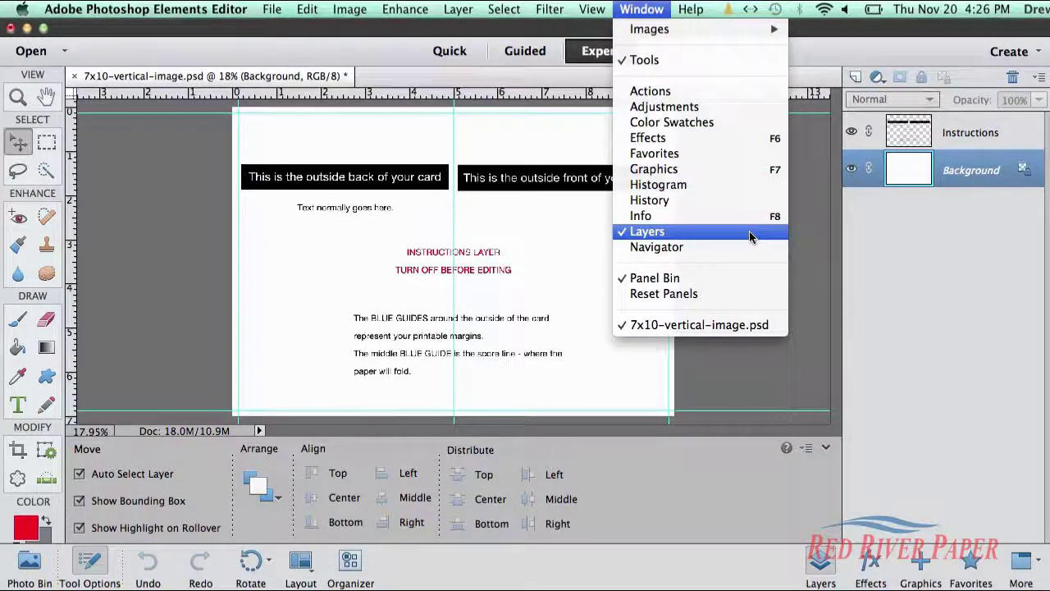
mouse_move(592, 10)
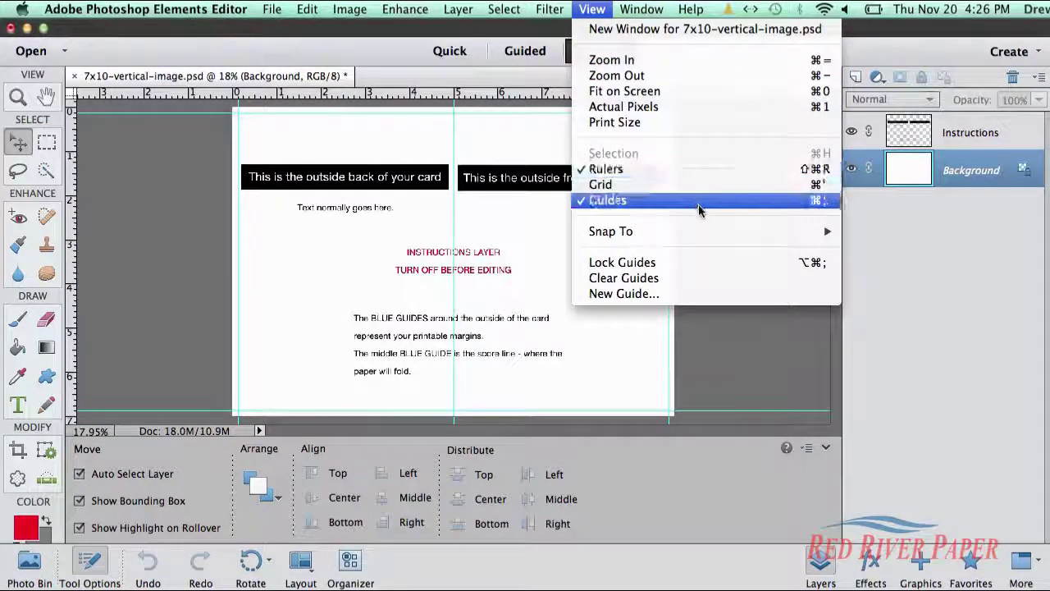
key(Escape)
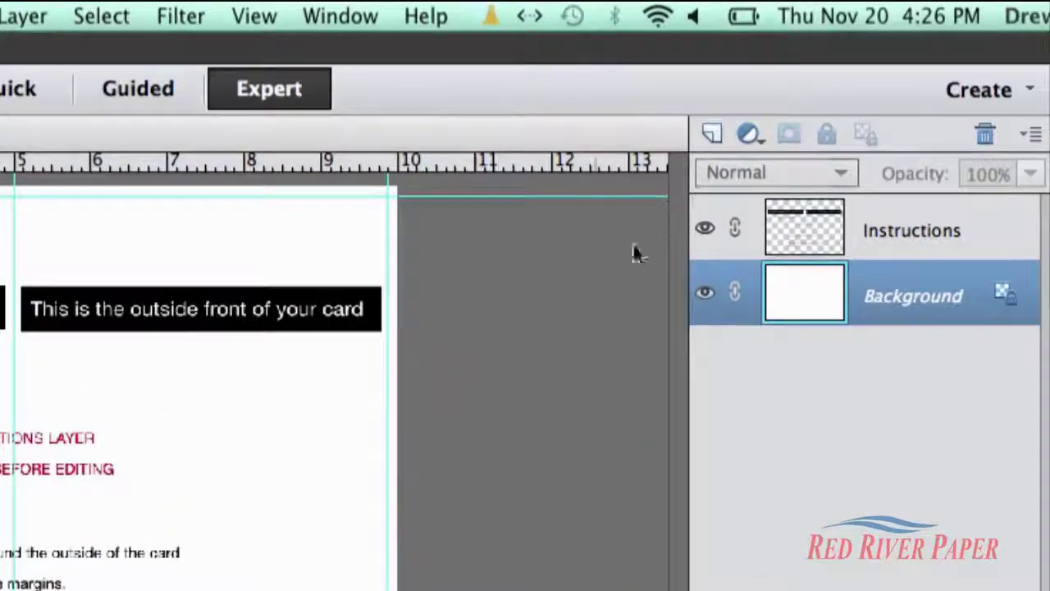
click(707, 230)
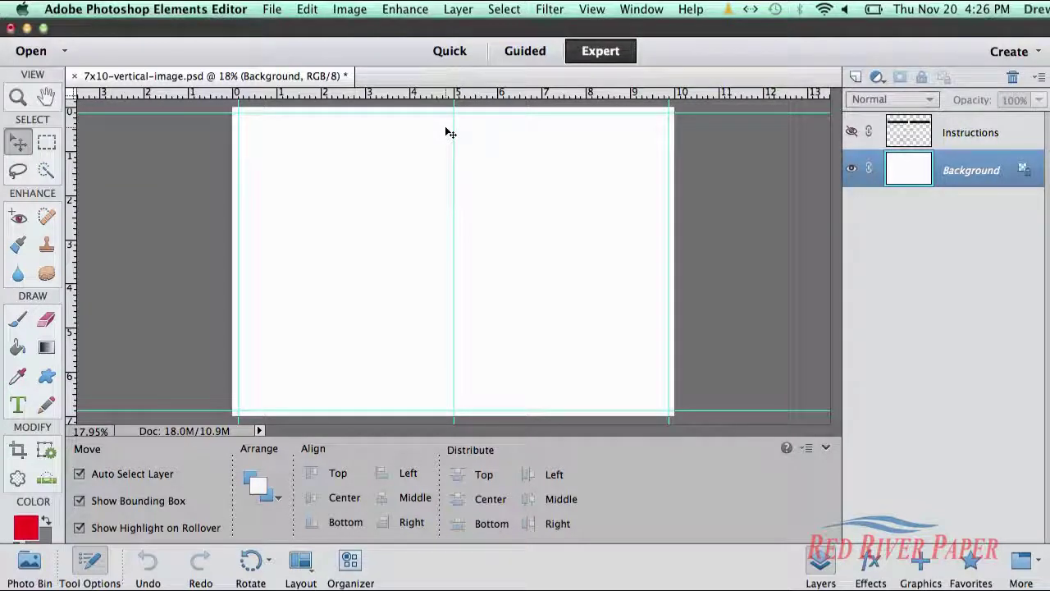
Open 19-Tulips-037.jpg from File > Open Recently Edited File
click(277, 10)
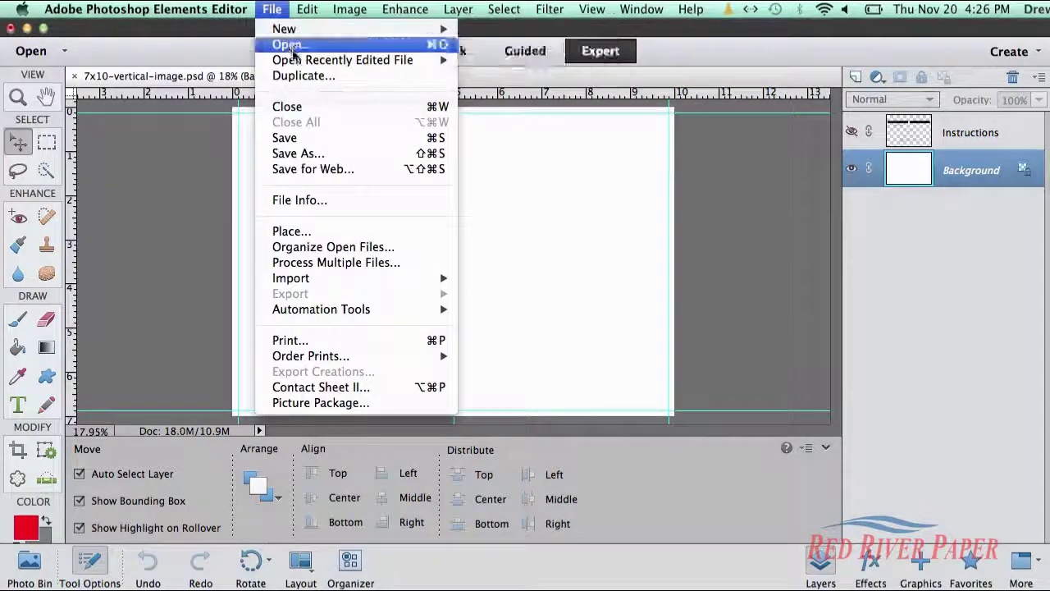
mouse_move(449, 62)
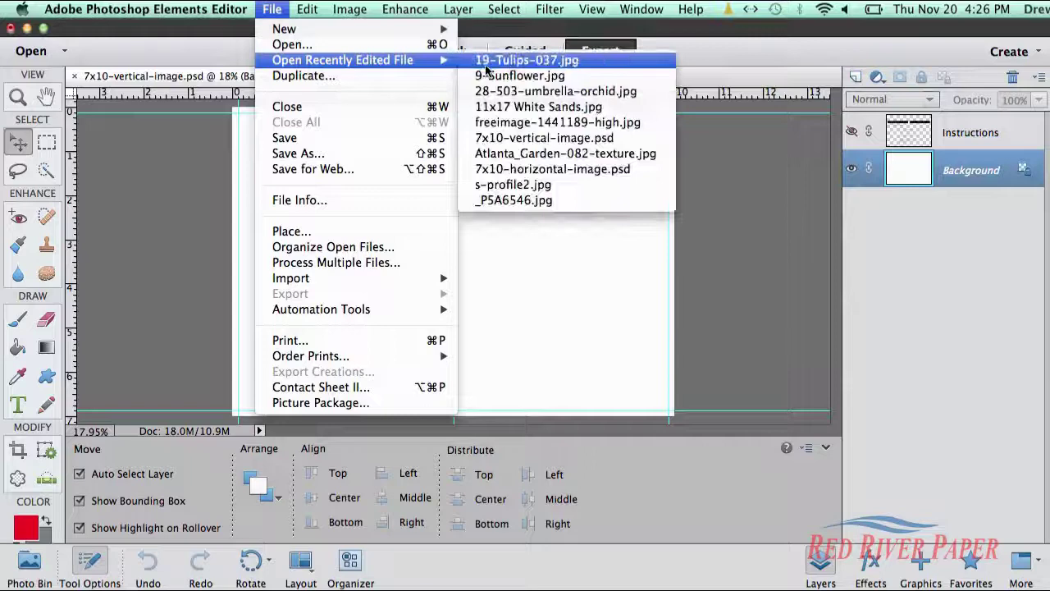
click(493, 61)
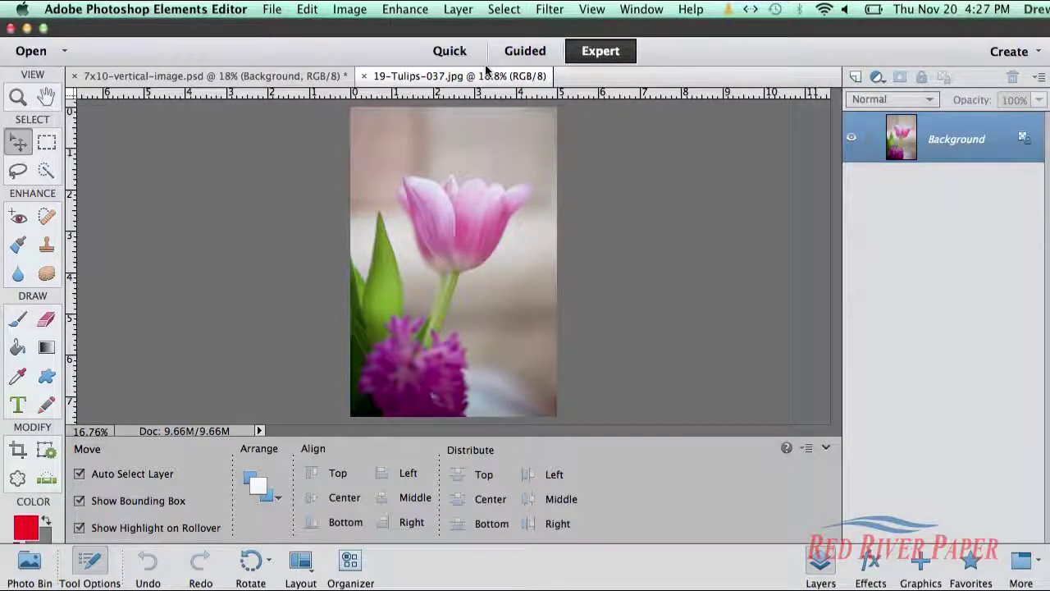
Set the Crop tool to 4 x 6 in at 300 pixels/inch and crop the tulip photo
click(18, 451)
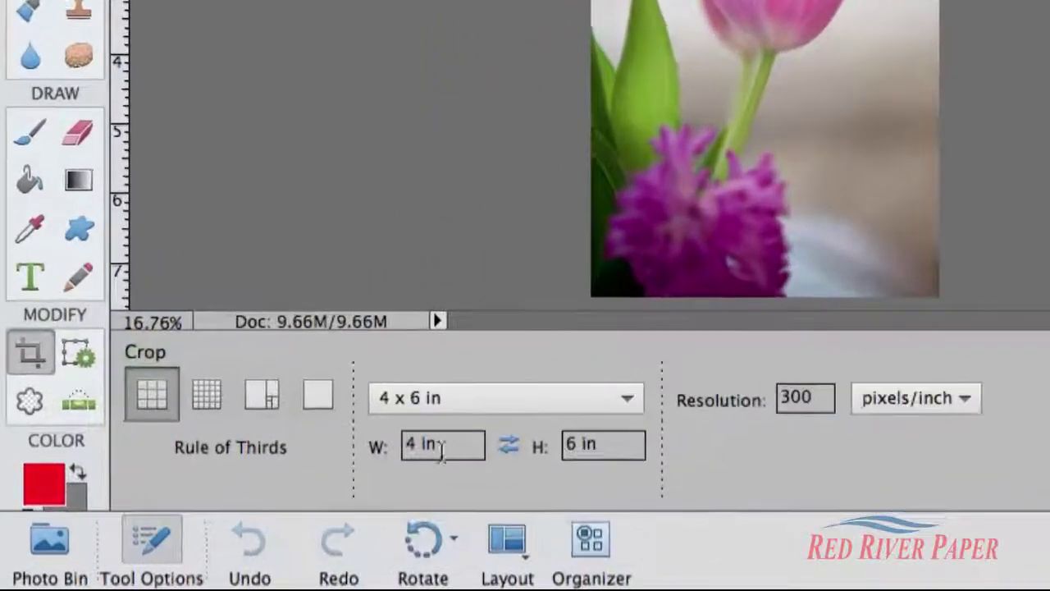
click(264, 500)
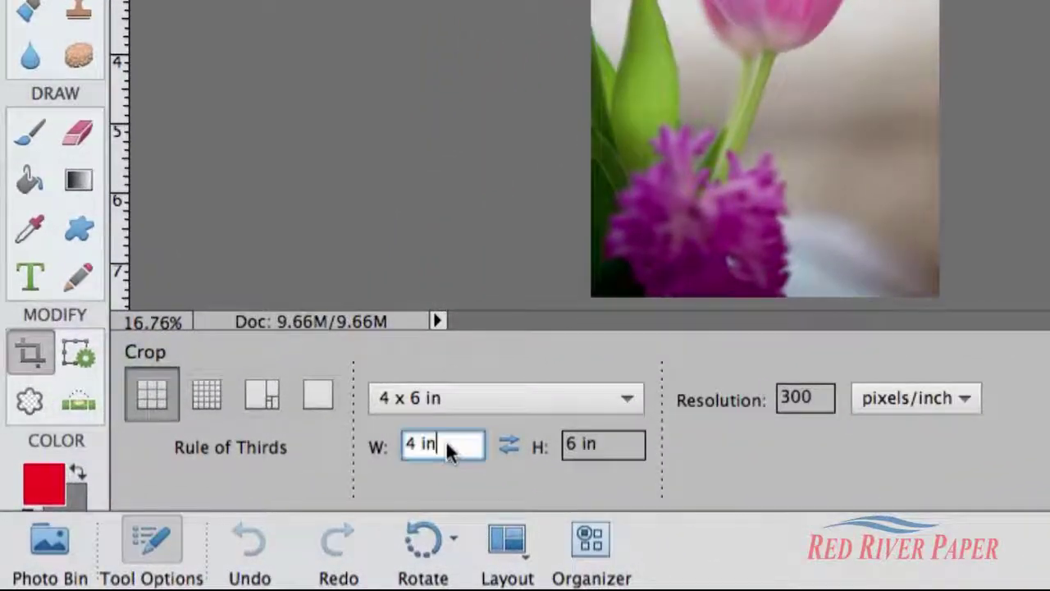
click(628, 445)
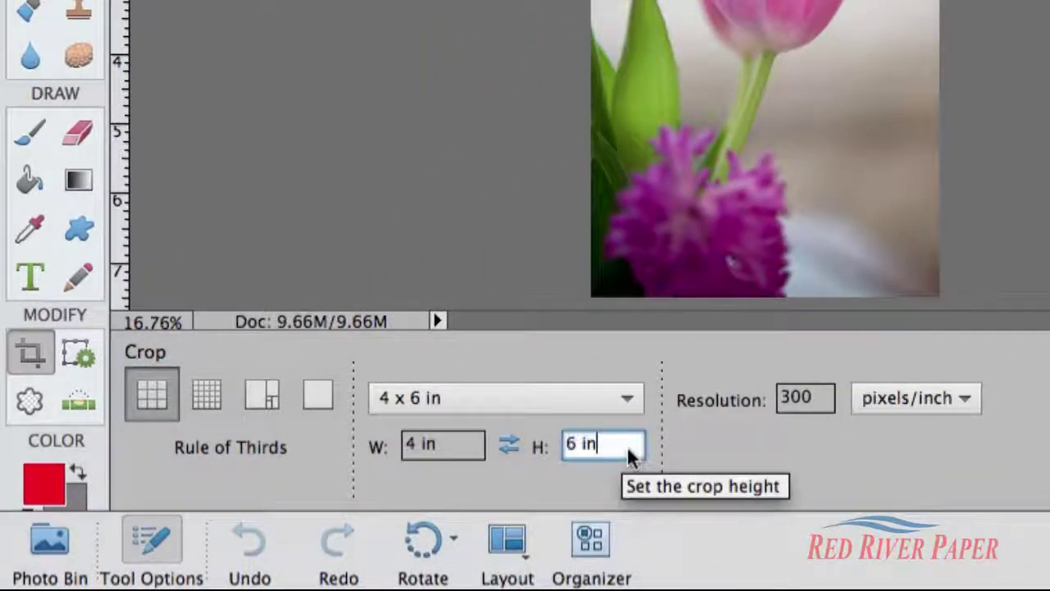
click(825, 396)
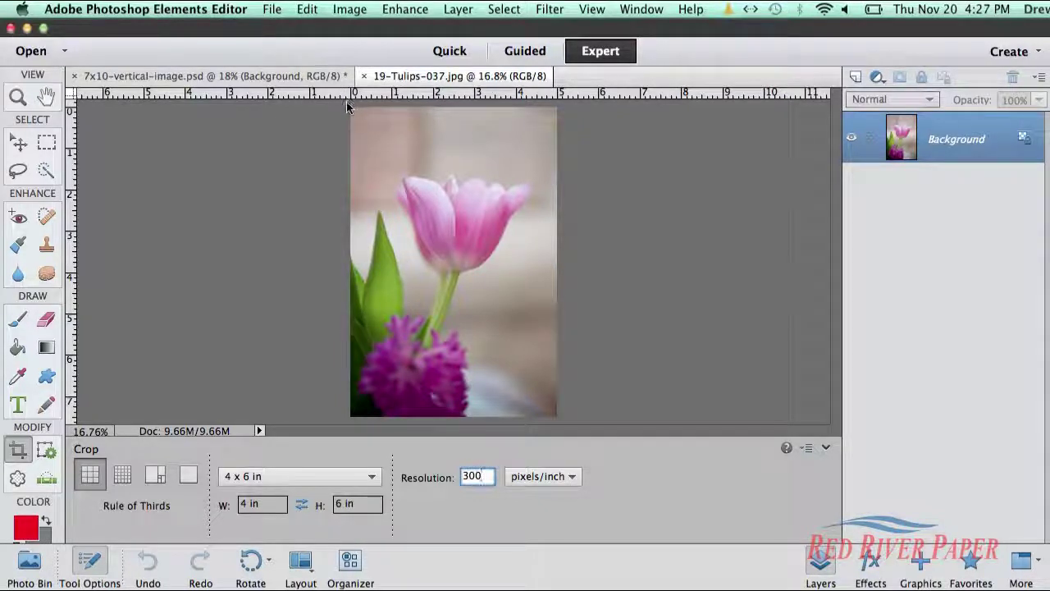
mouse_move(352, 110)
mouse_down()
mouse_move(483, 228)
mouse_move(648, 419)
mouse_up()
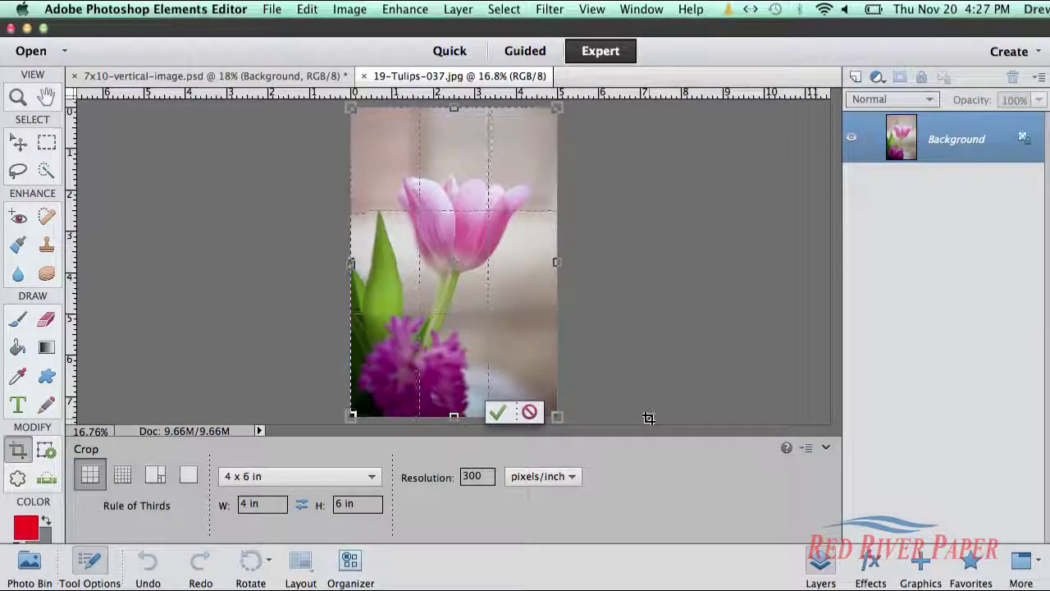
click(497, 413)
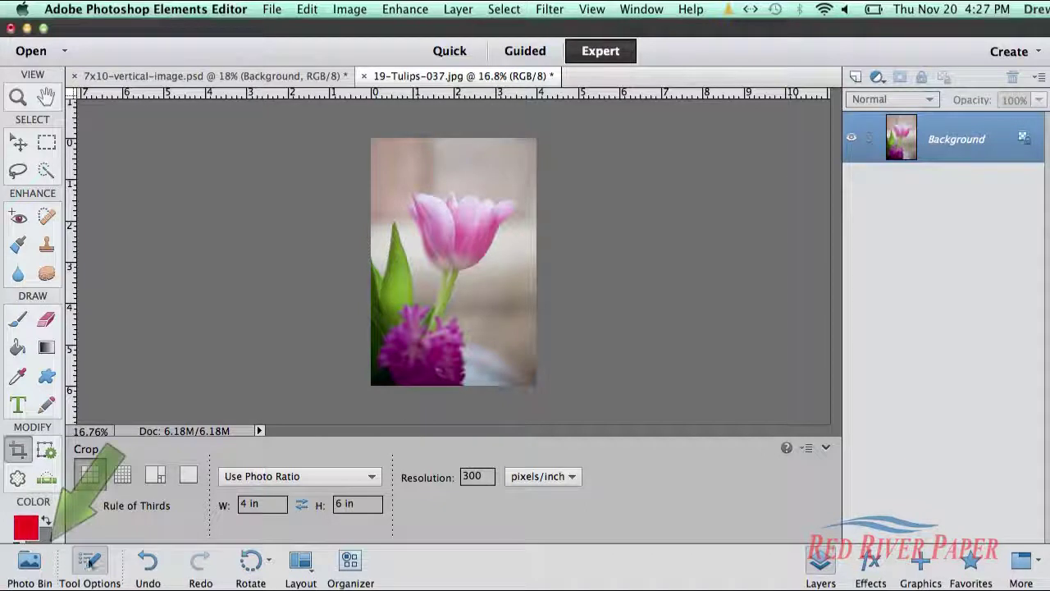
Switch to the 7x10-vertical-image.psd card via the Photo Bin and select the Move tool
click(30, 562)
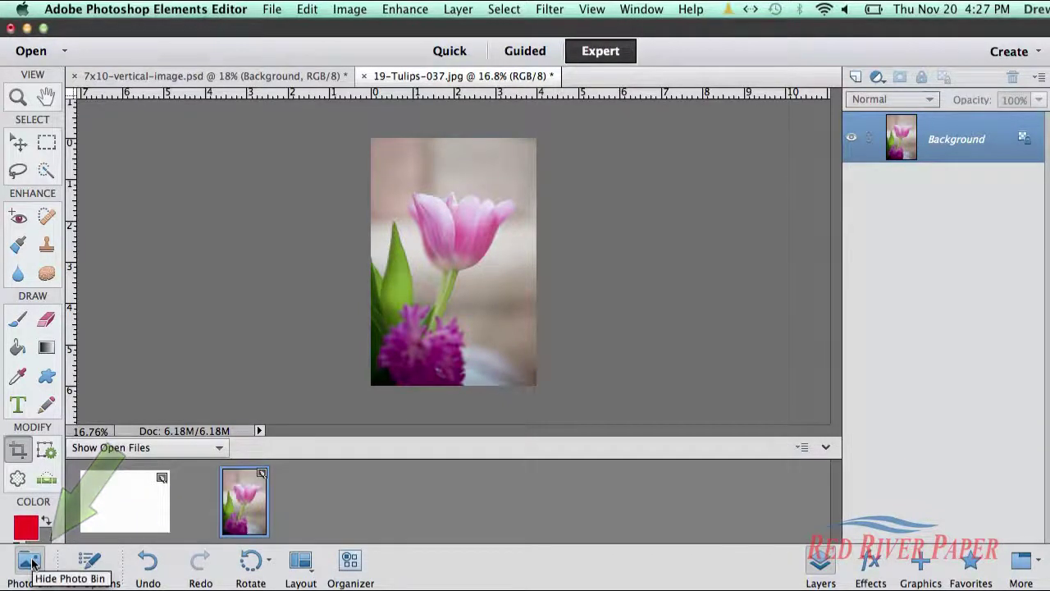
click(111, 514)
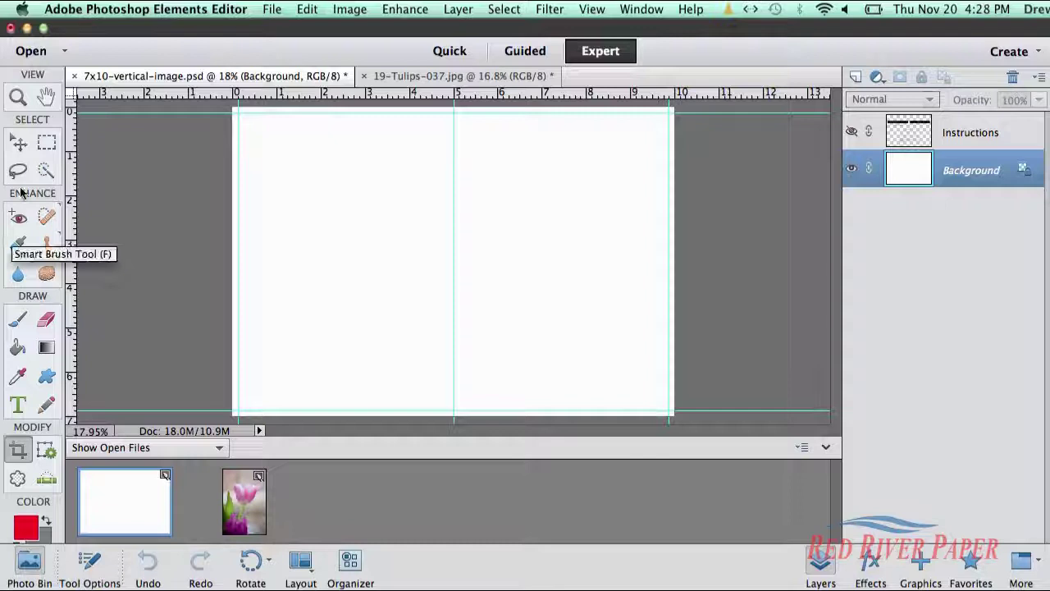
click(18, 142)
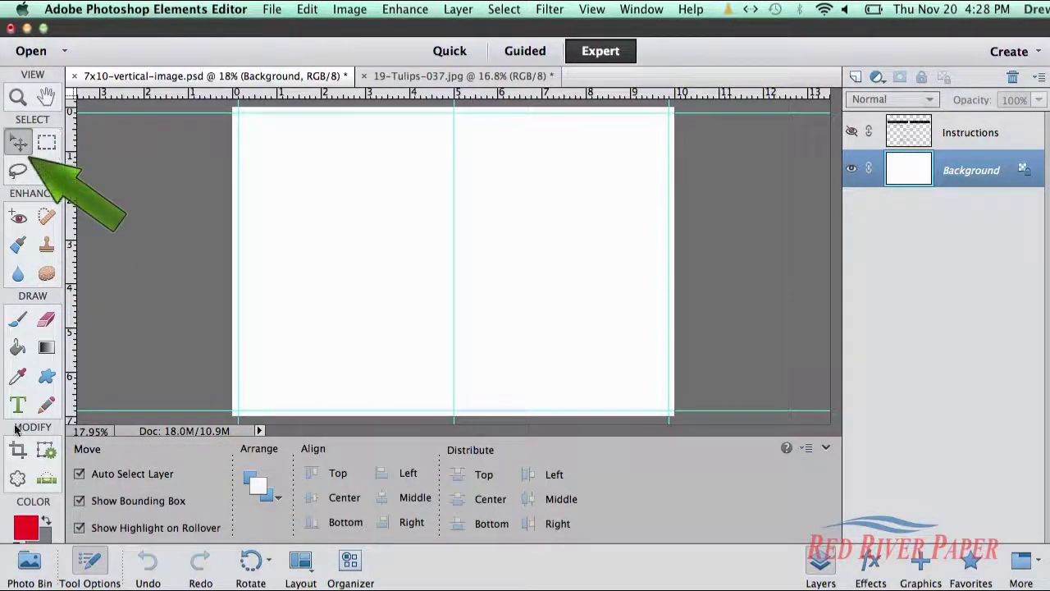
click(29, 560)
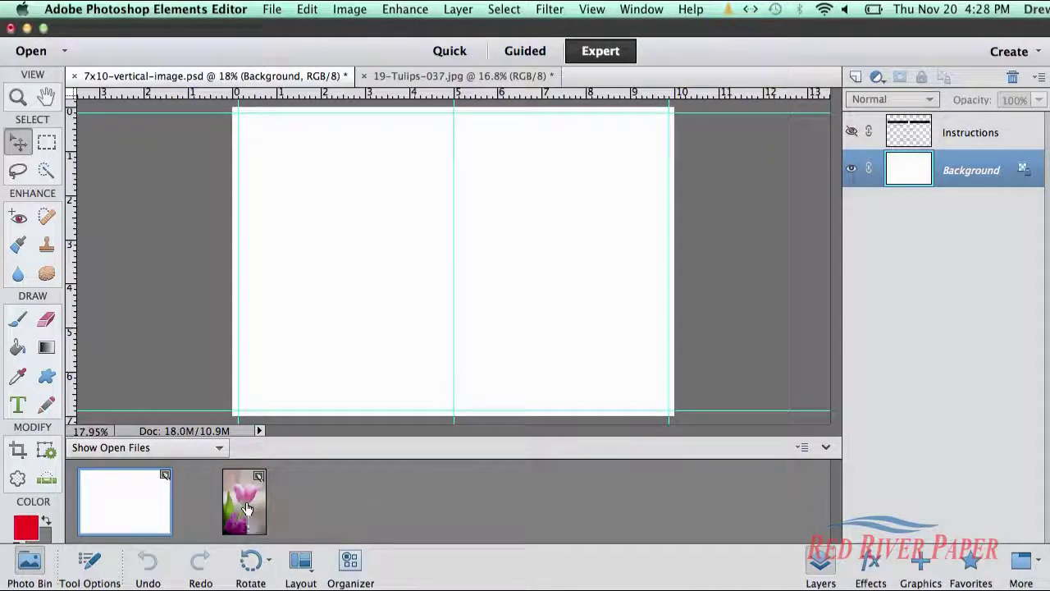
Drag the cropped tulip photo into the card as a layer and nudge it onto the right half
drag(246, 508, 567, 251)
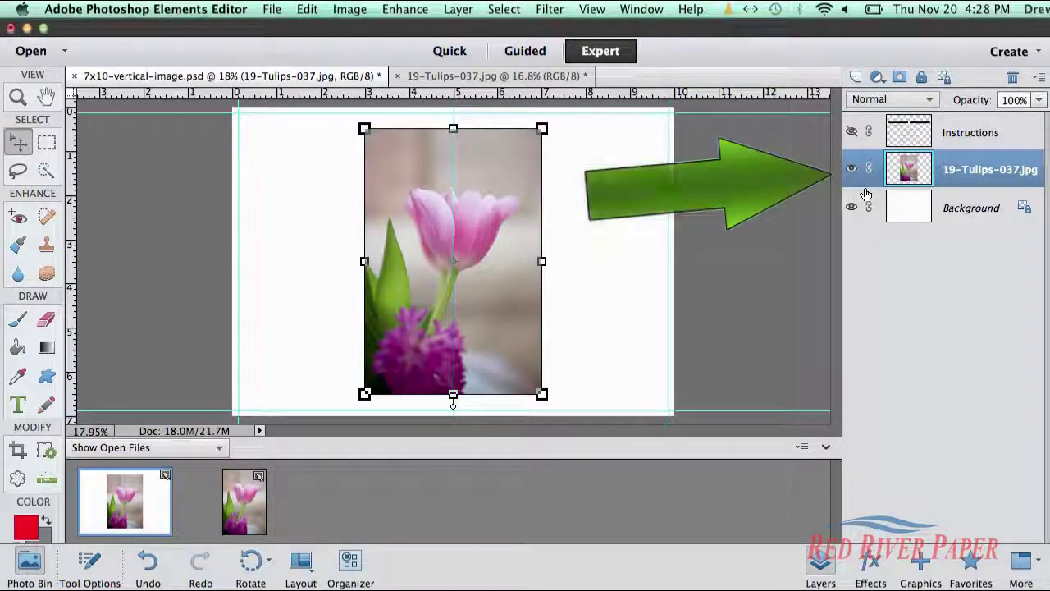
drag(508, 238, 613, 238)
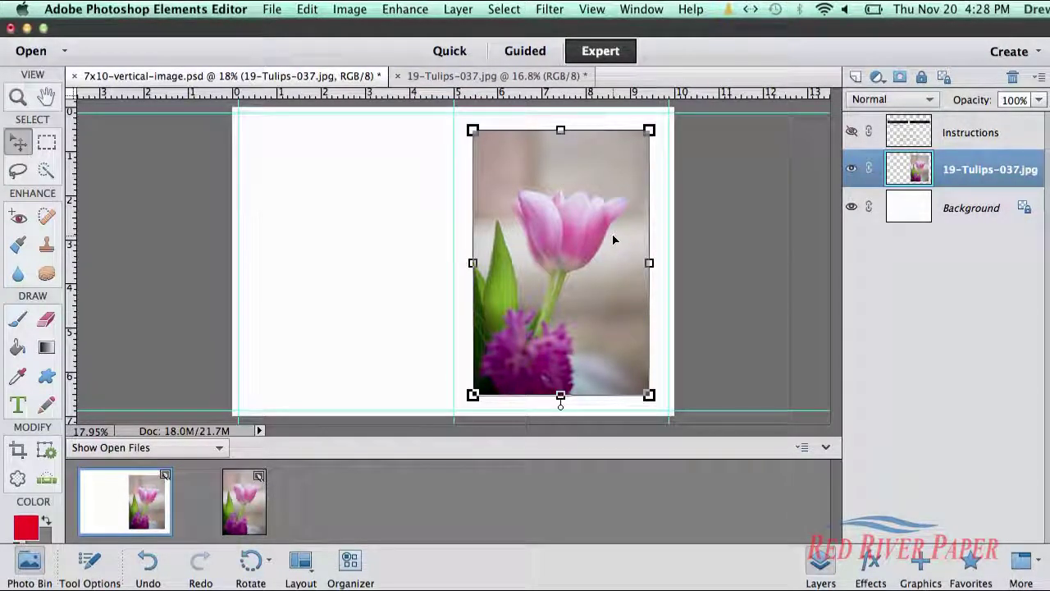
key(shift+Right)
key(shift+Right)
key(Down)
key(shift+Left)
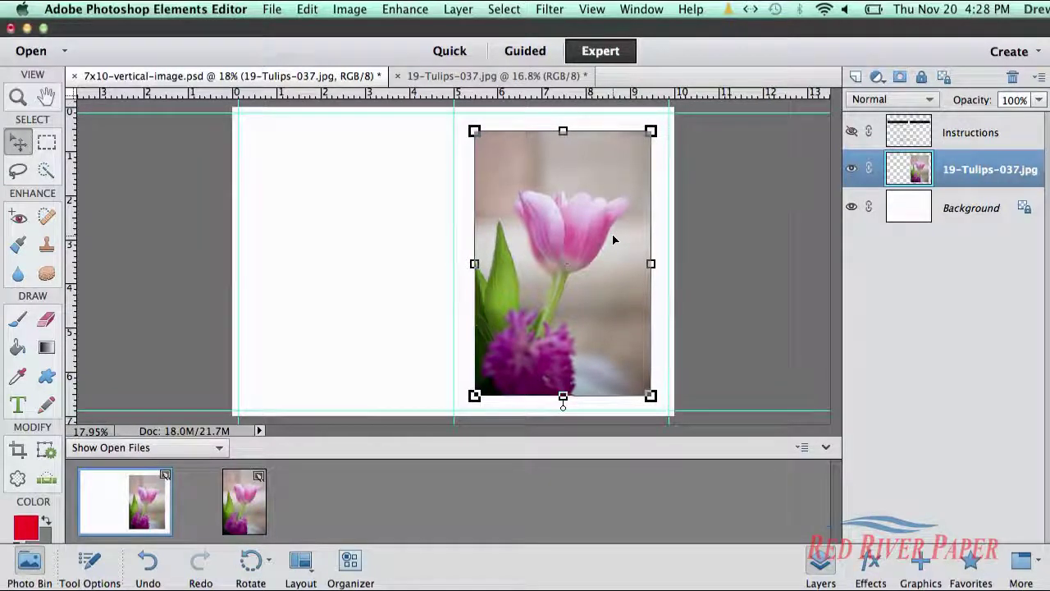
key(Up)
key(Down)
key(Down)
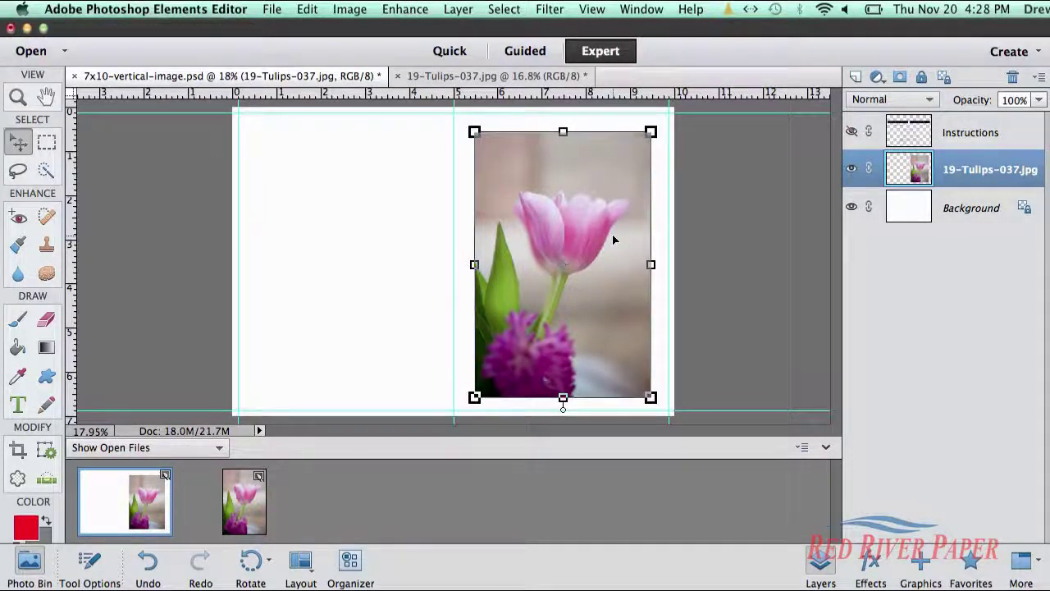
key(Up)
key(Up)
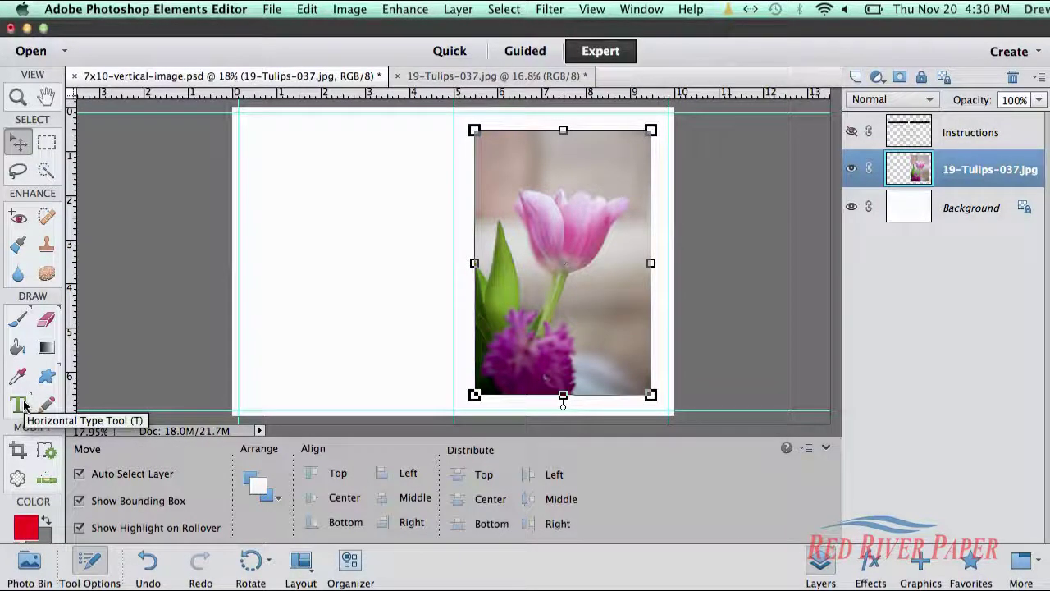
Add magenta text 'The Back of the Card' on the card's left half
click(21, 404)
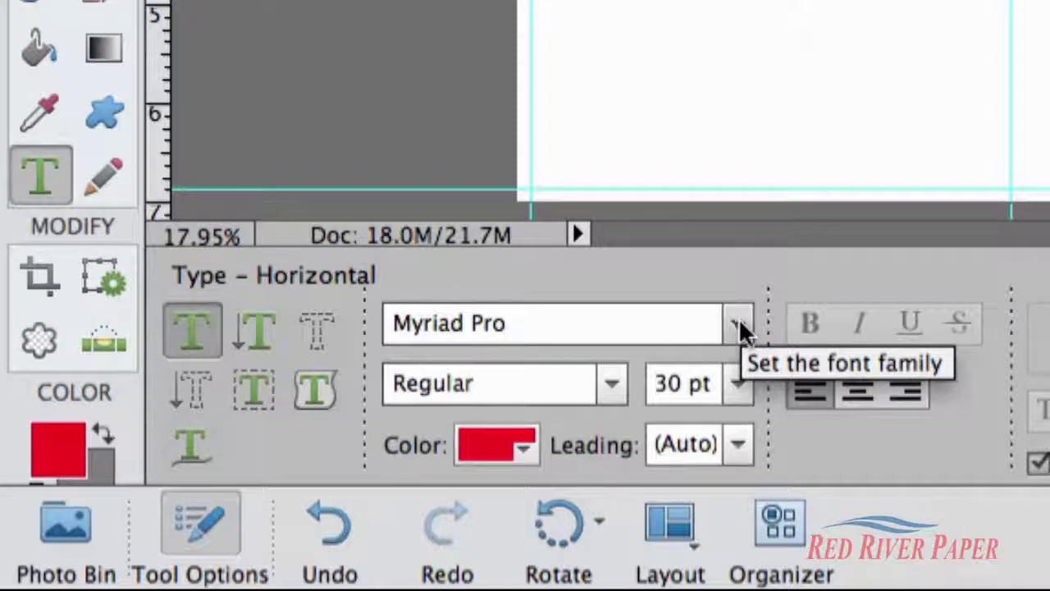
click(481, 464)
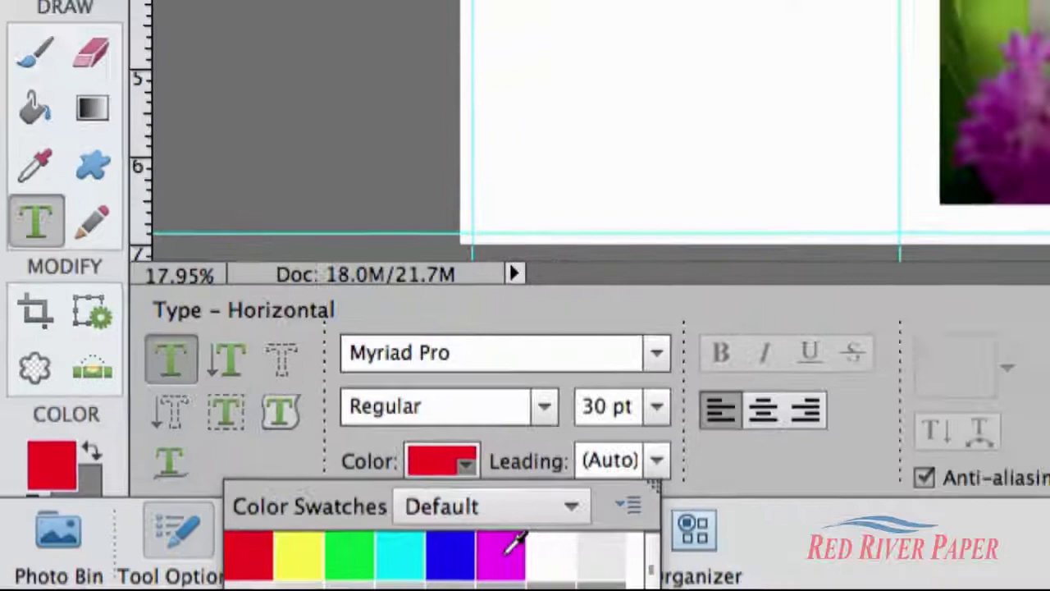
click(566, 549)
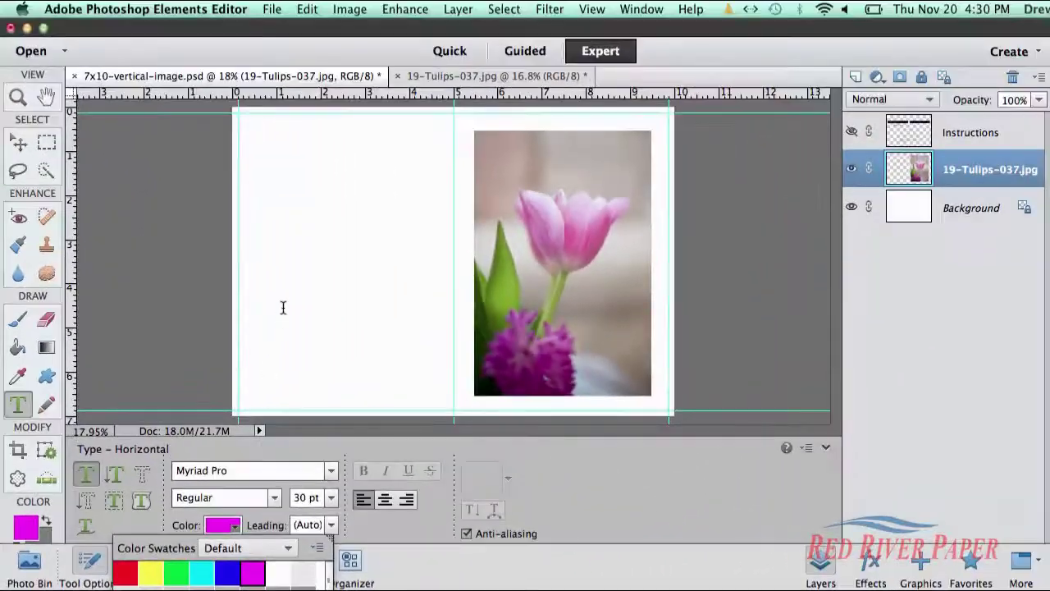
click(391, 146)
text(The)
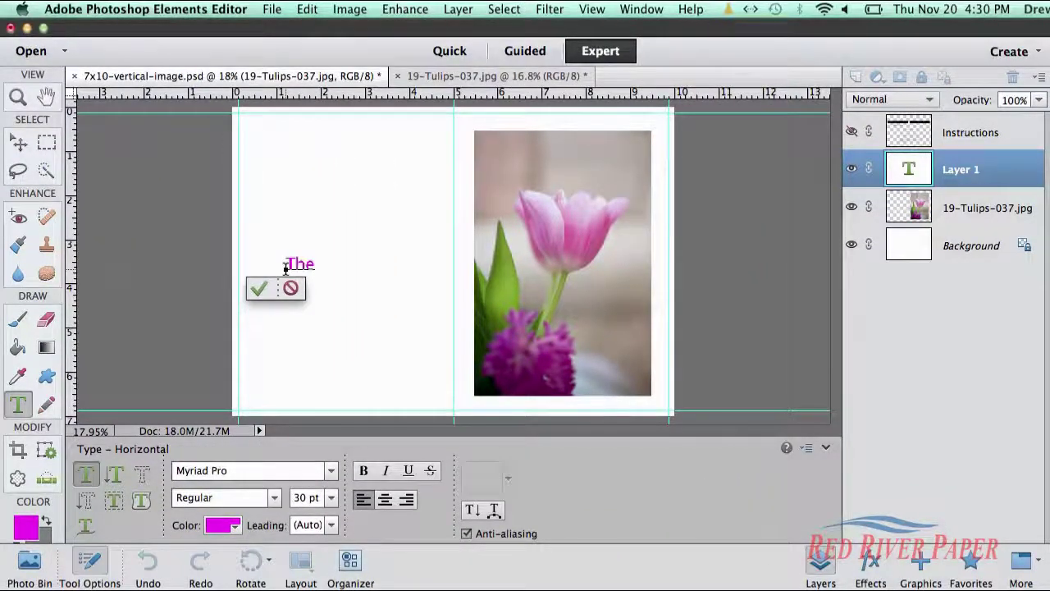
text( Back of the Card)
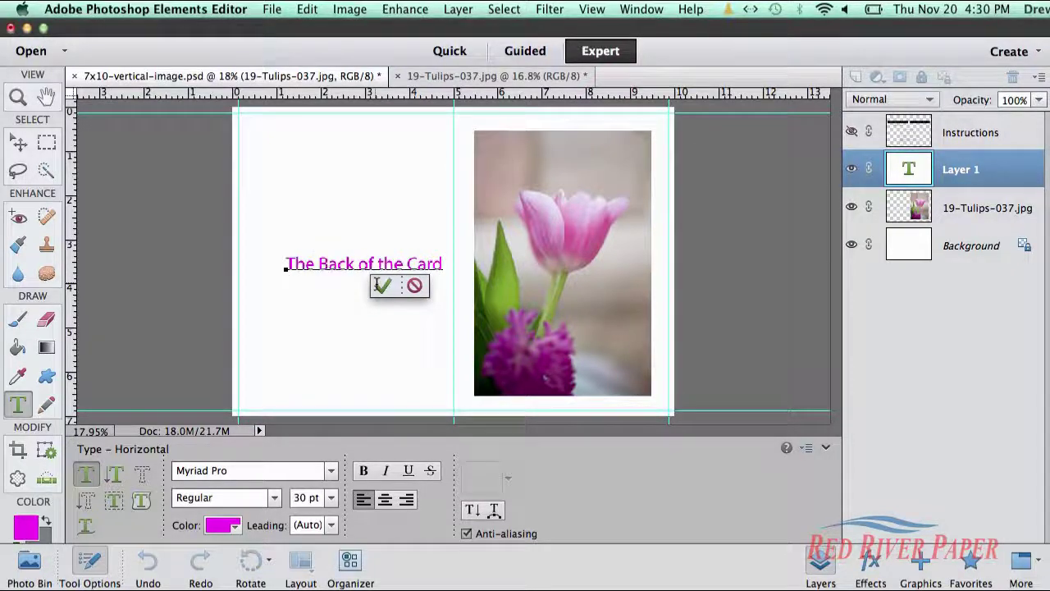
click(382, 284)
key(v)
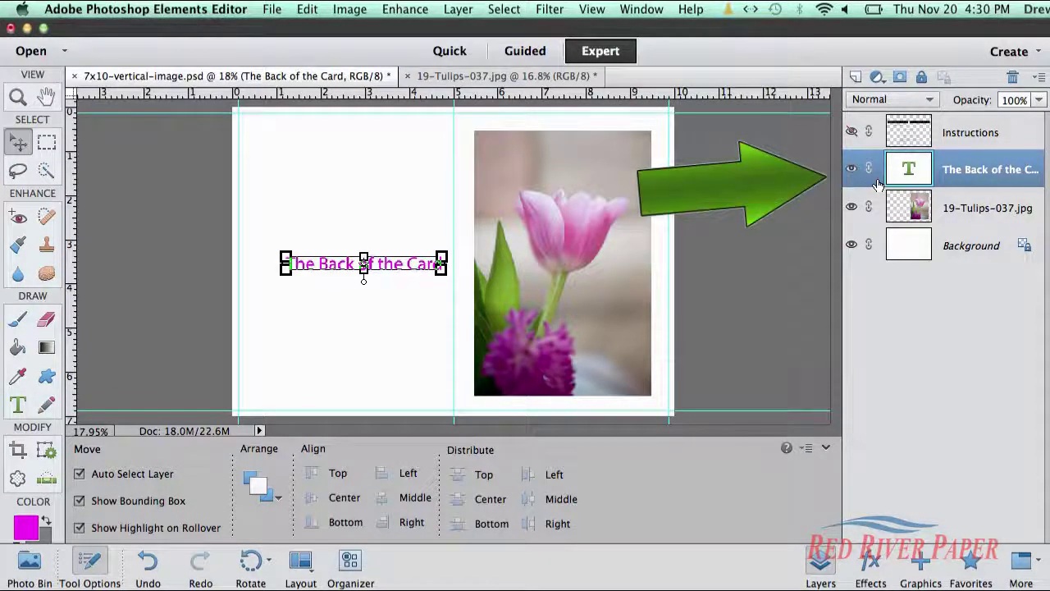
Drag the text lower on the left half and select the Background layer
drag(396, 258, 378, 320)
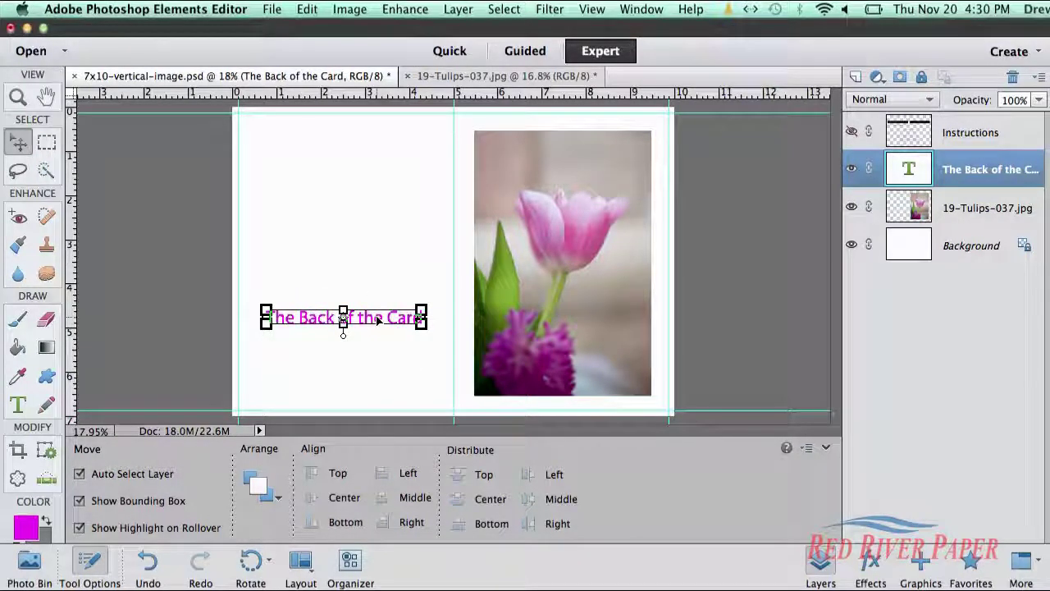
click(901, 259)
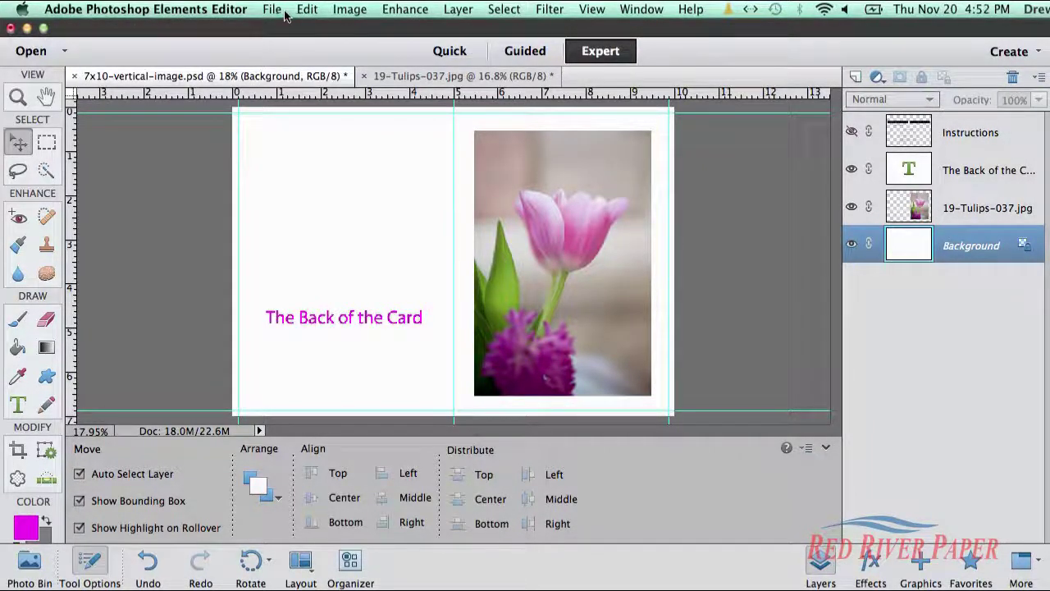
Open the Print dialog's Page Setup and show the paper size list for the Canon PRO-100
click(274, 9)
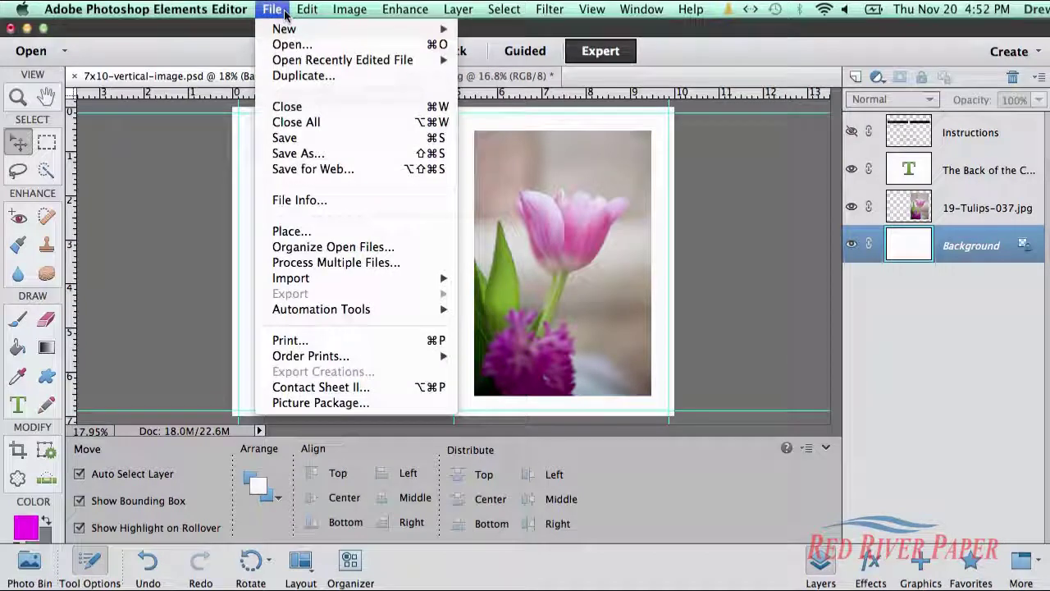
click(319, 343)
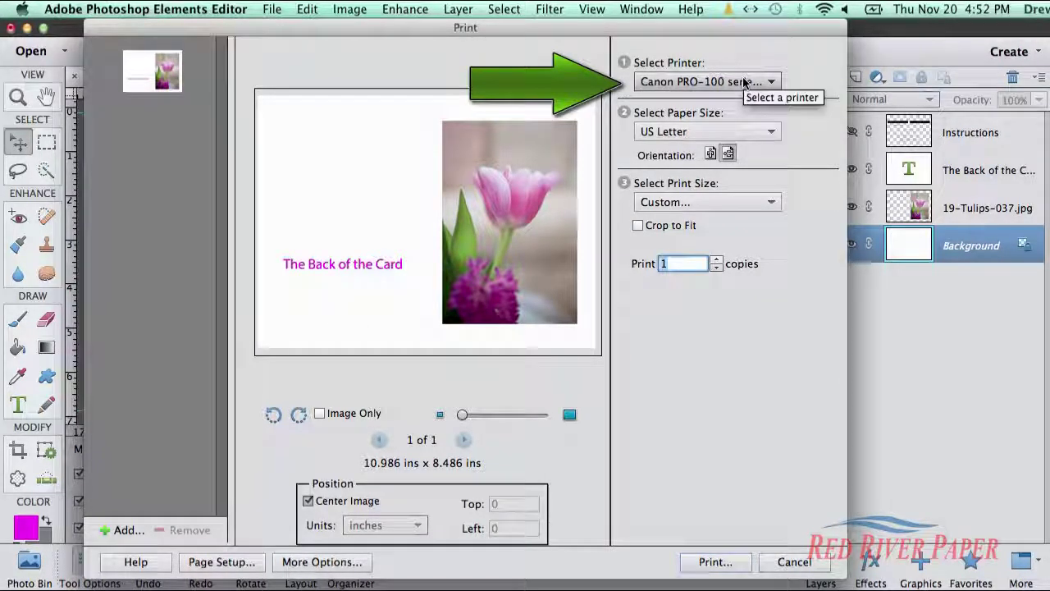
click(250, 565)
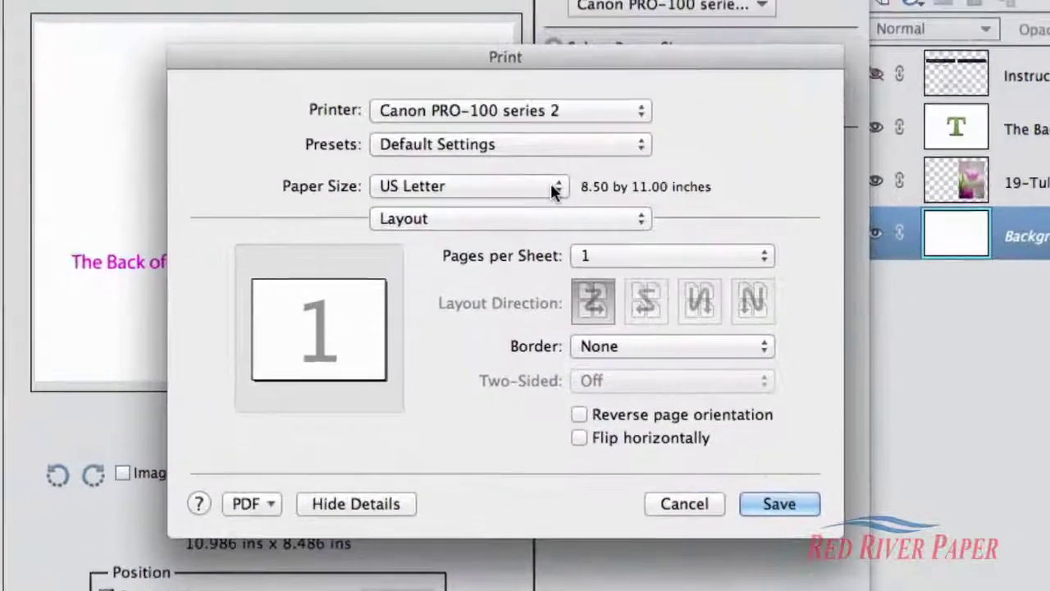
click(589, 200)
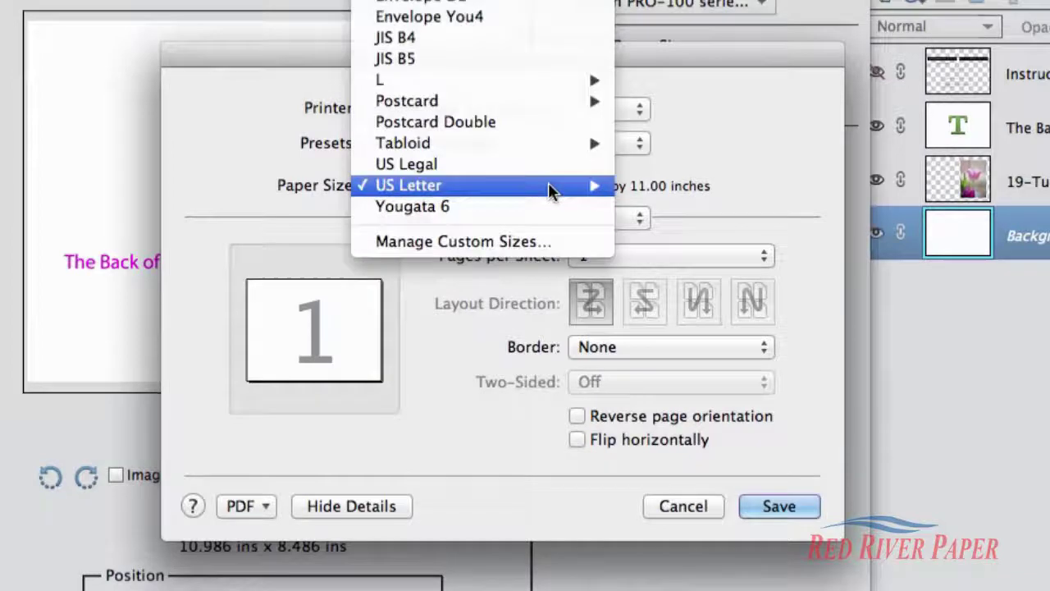
Add a new custom paper size and name it 7x10
click(566, 243)
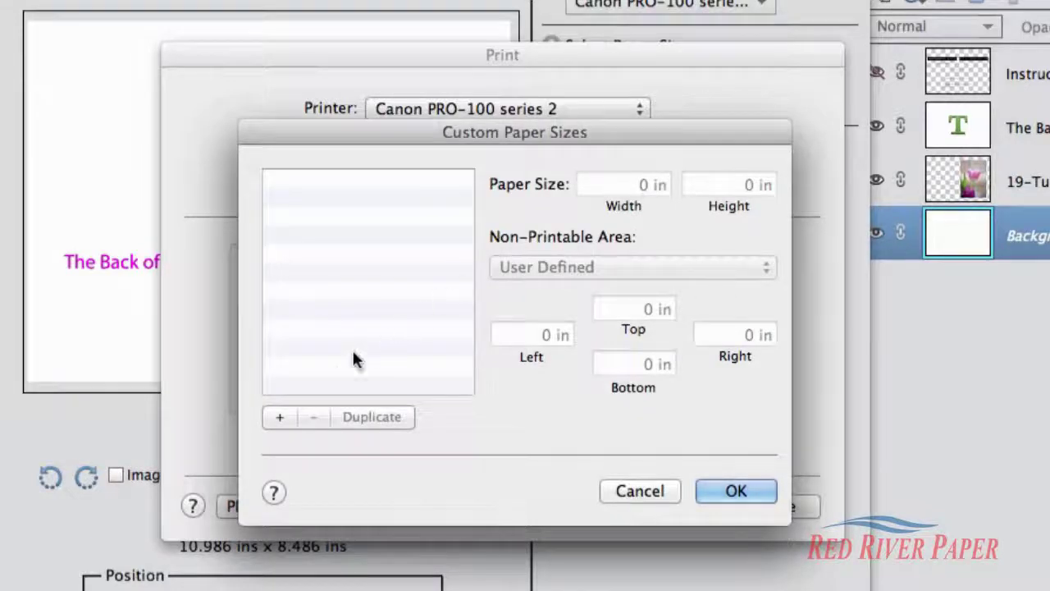
click(275, 425)
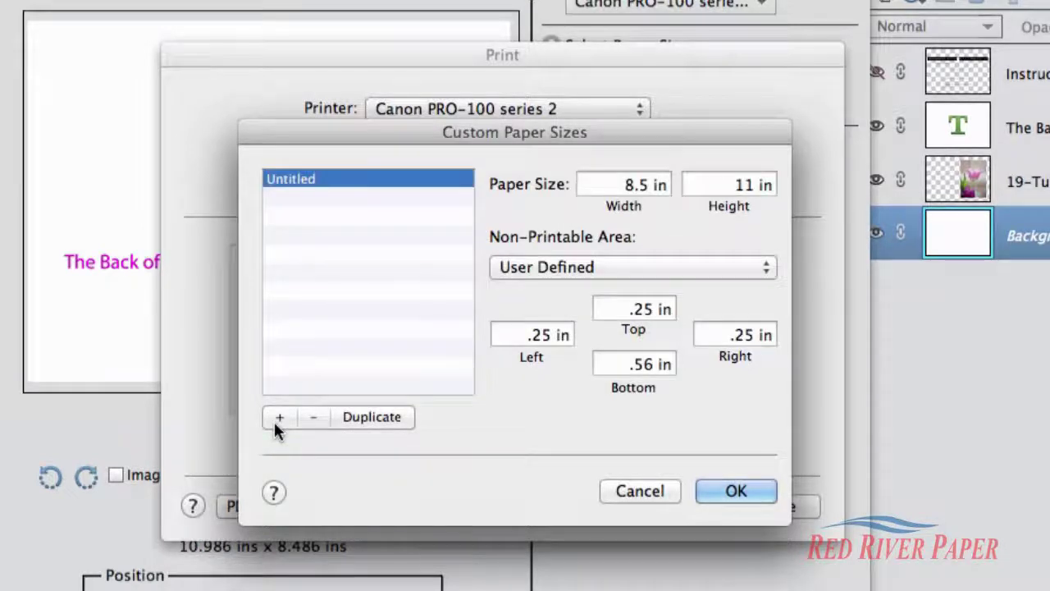
double_click(293, 180)
text(7x10)
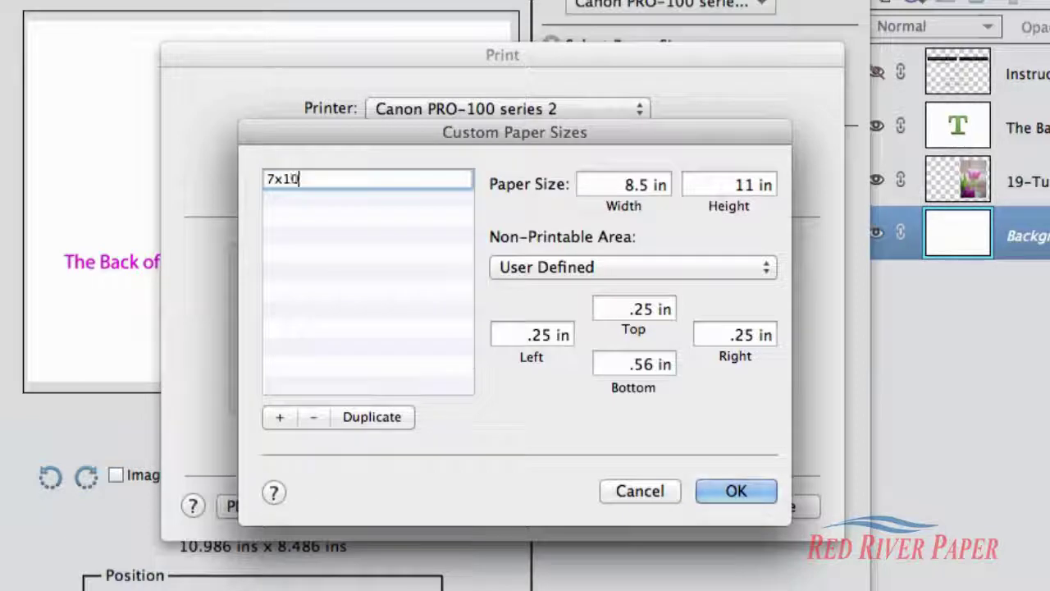
Set the 7x10 paper size to 7 inches wide by 10 inches high
click(619, 182)
drag(629, 184, 674, 185)
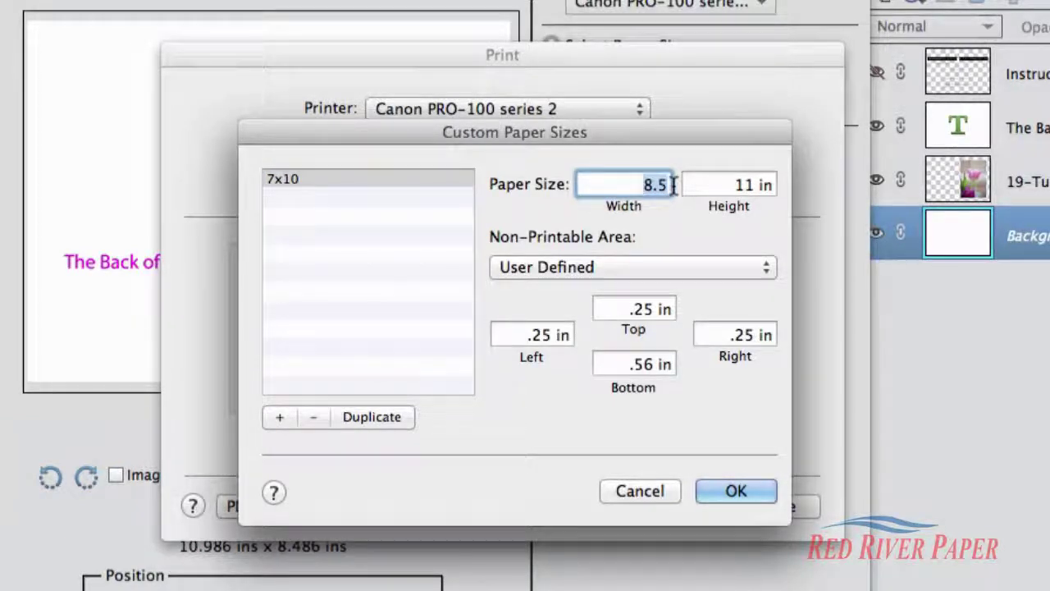
text(7)
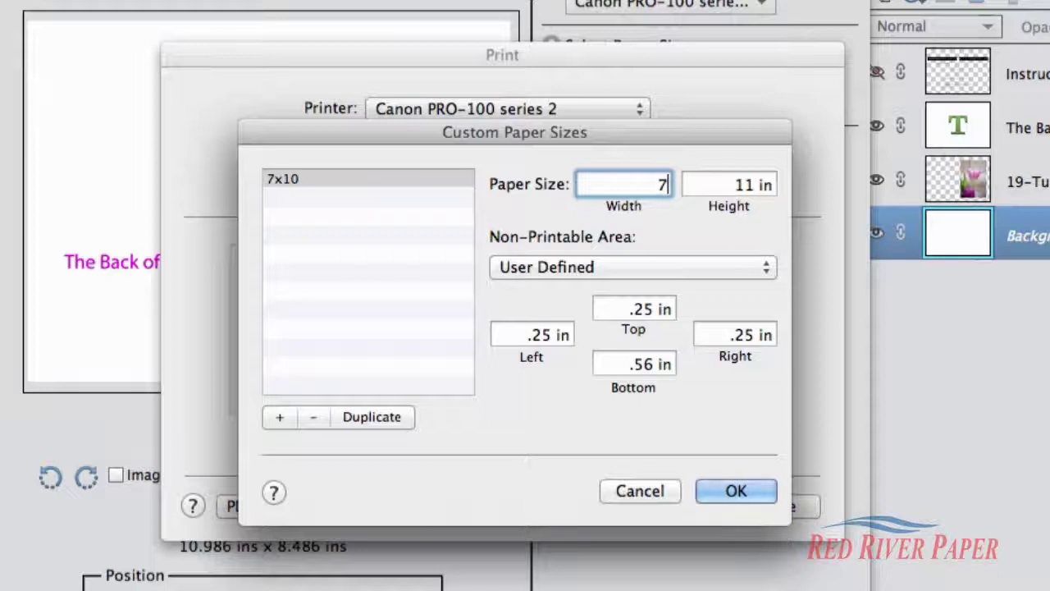
key(Tab)
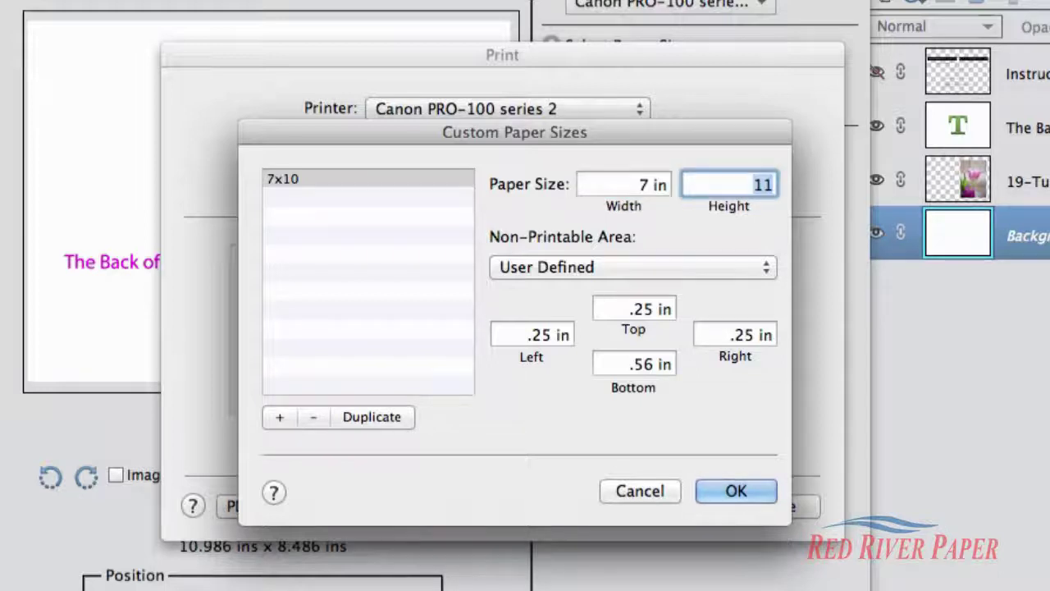
text(10)
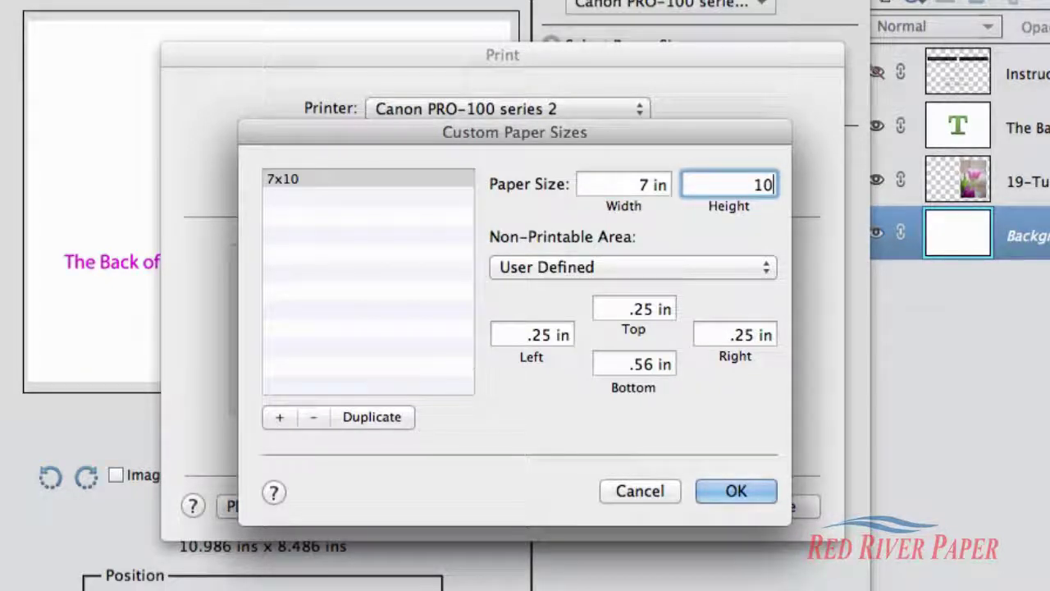
Set the top, left, right and bottom margins to .2 inch
key(Tab)
text(.2)
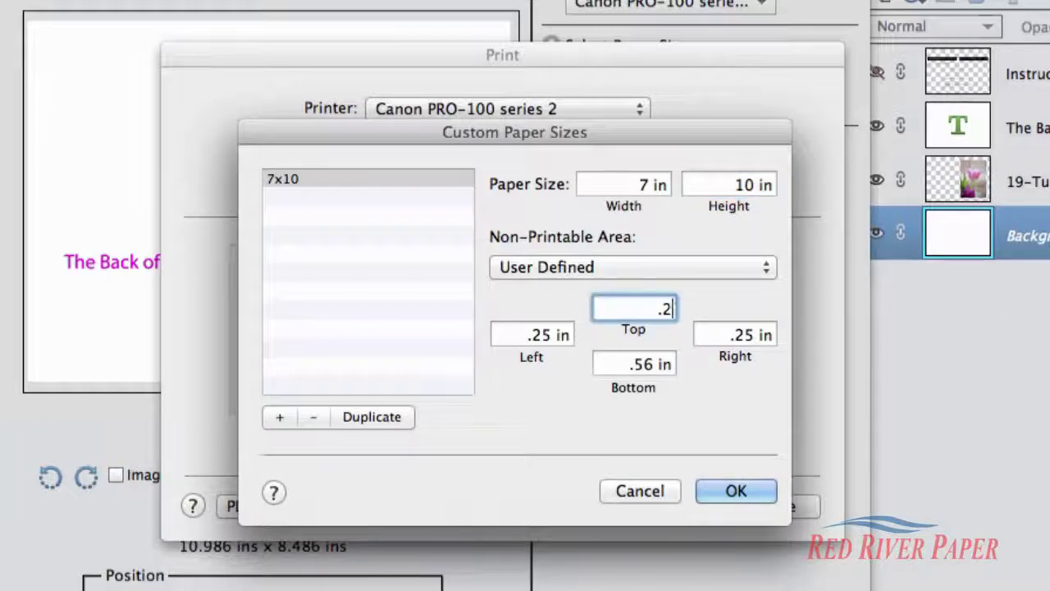
key(Tab)
text(.2)
key(Tab)
text(.2)
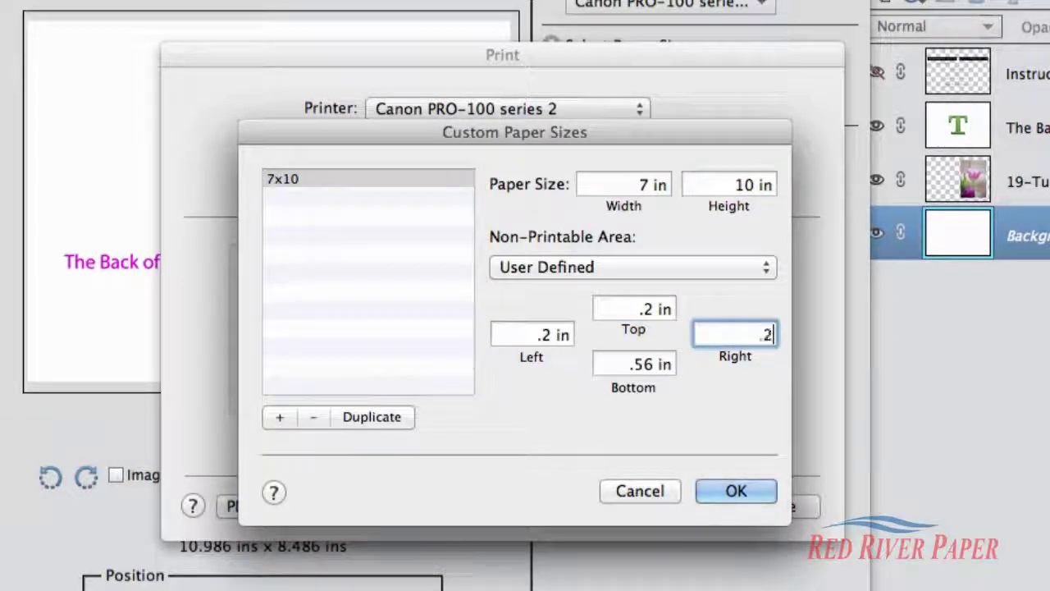
key(Tab)
text(.2)
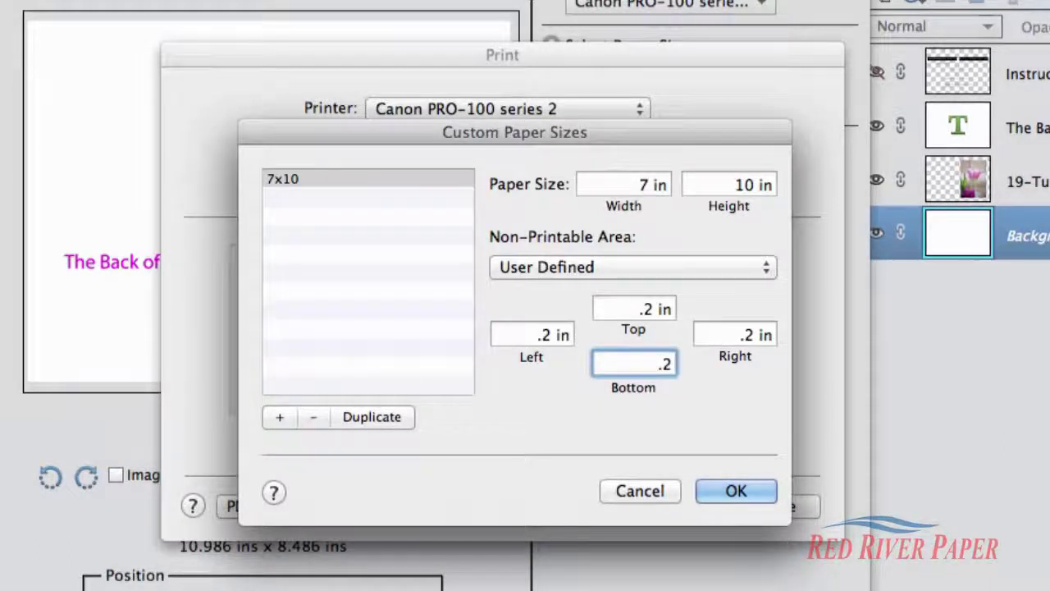
Keep the 7x10 size, set Matte Photo Paper media with High print quality, and save the setup
click(711, 486)
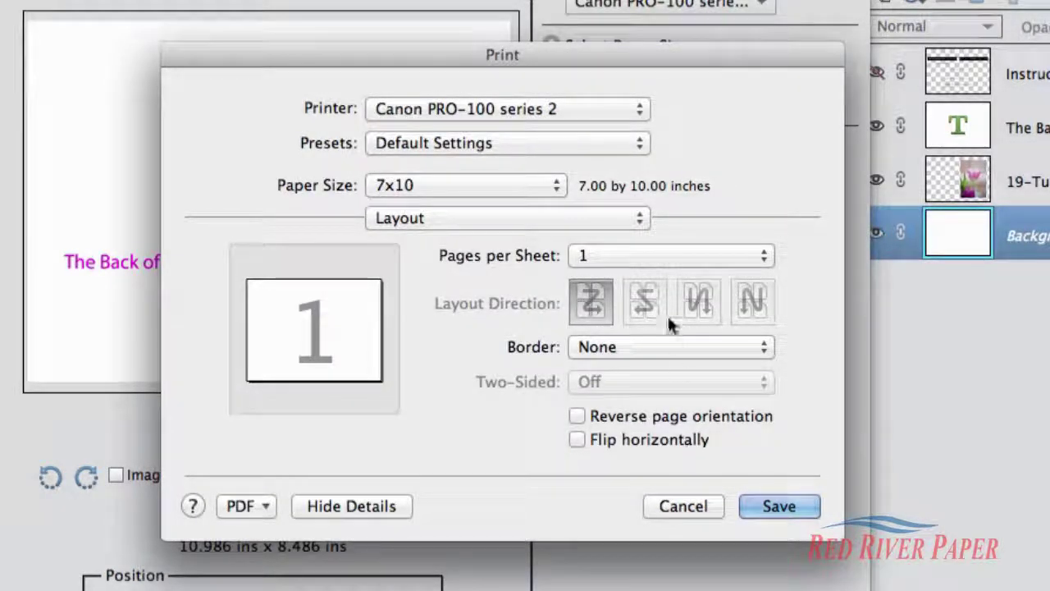
click(637, 218)
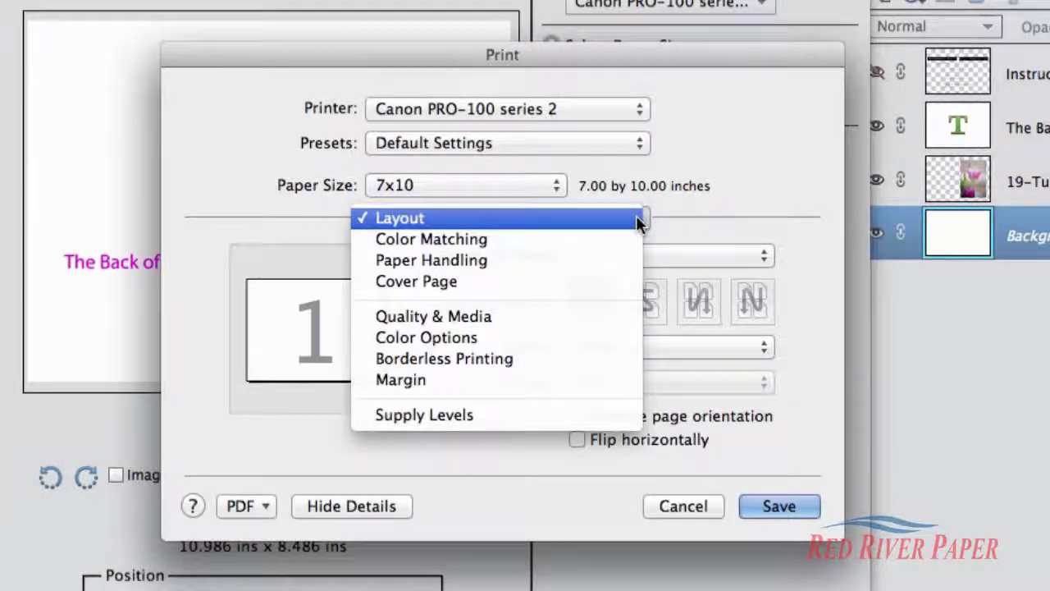
click(621, 326)
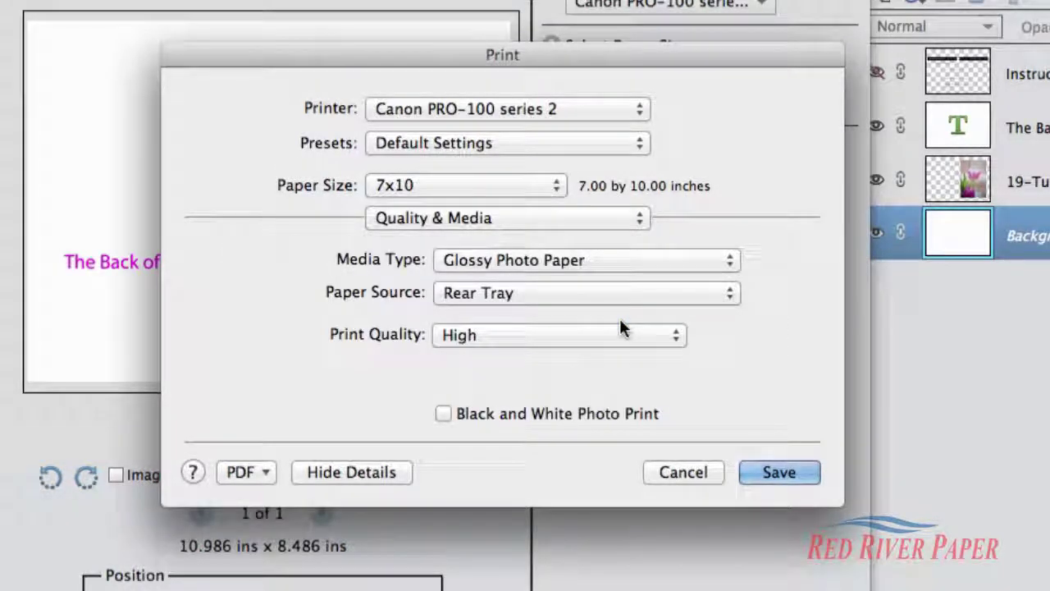
click(730, 260)
mouse_move(707, 263)
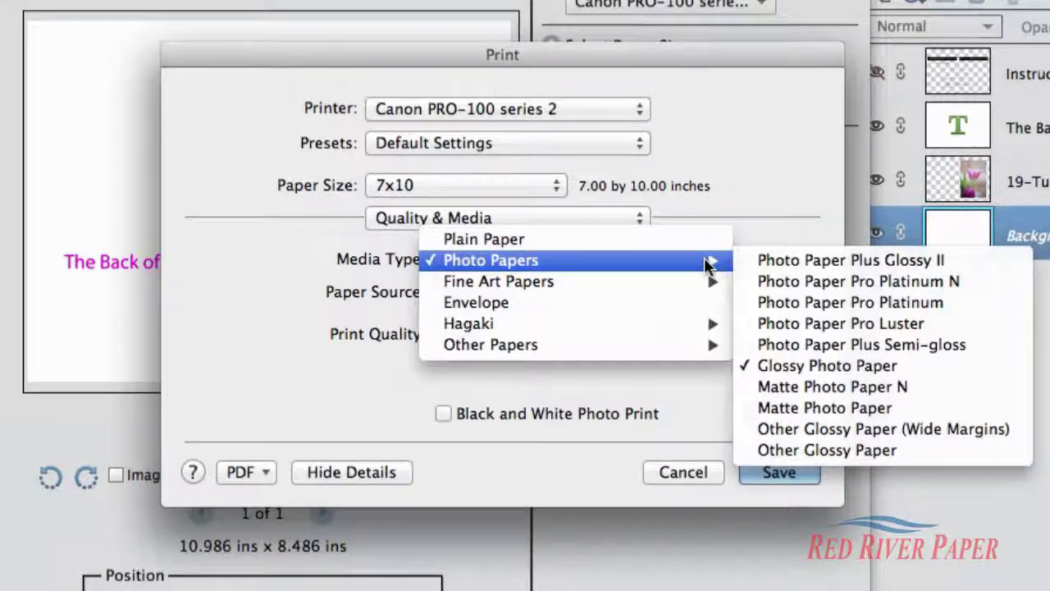
click(821, 410)
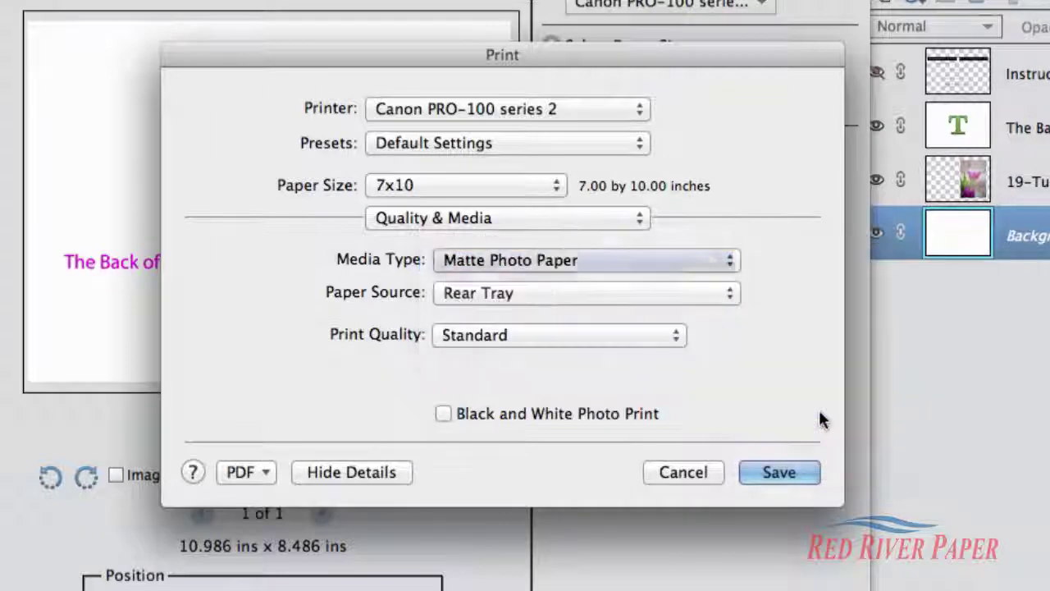
click(679, 335)
click(665, 314)
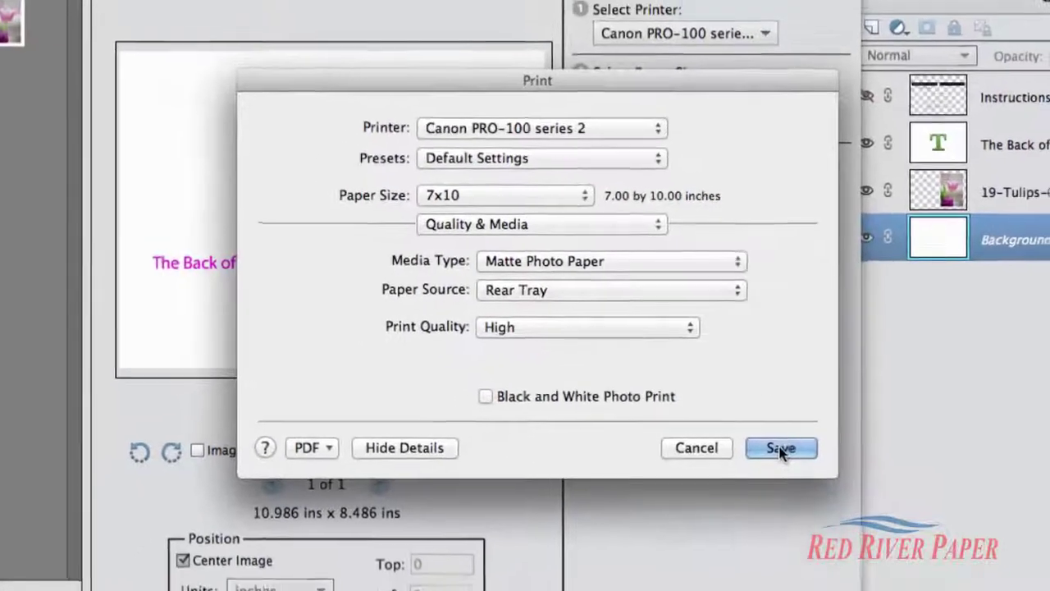
click(779, 472)
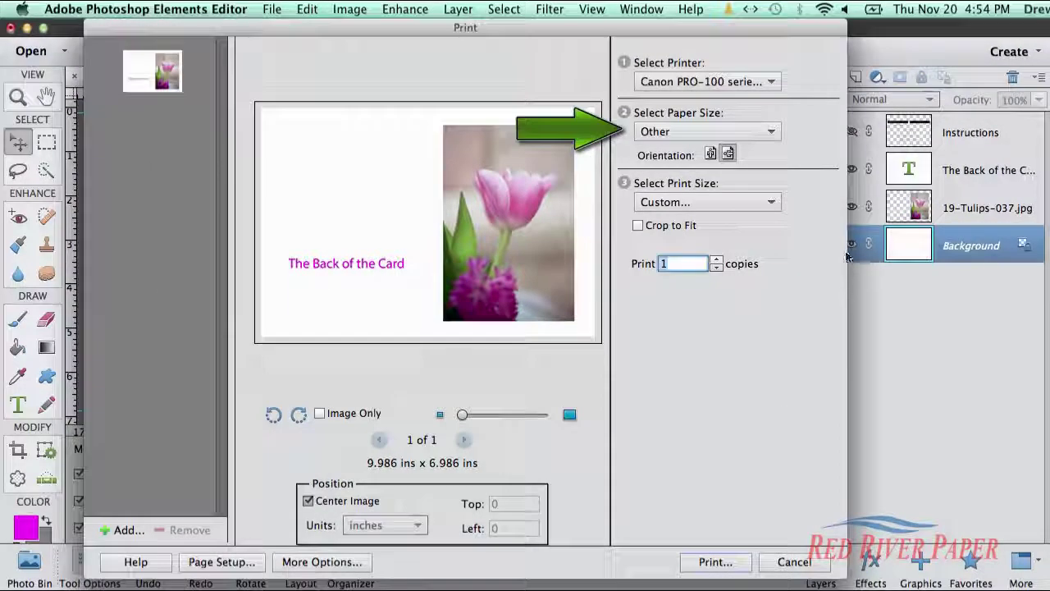